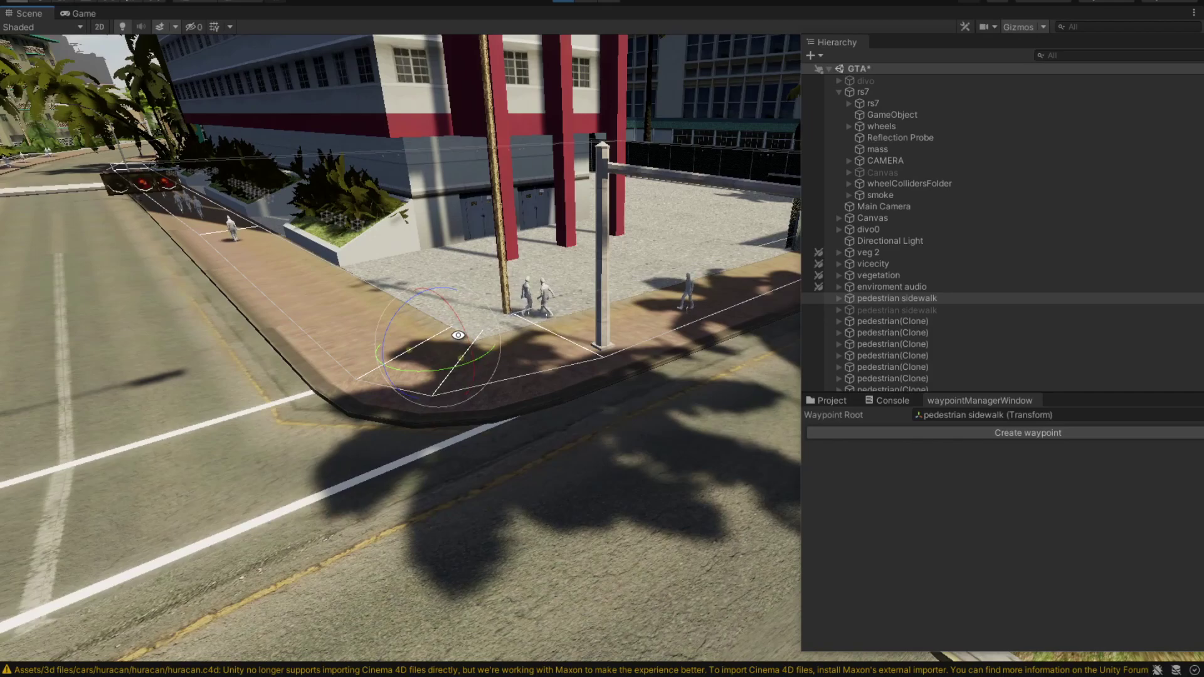
# Examine the pedestrian sidewalk's child waypoints and Waypoint 4's previous and next waypoint links in the running scene.
pyautogui.moveTo(456, 334); pyautogui.dragTo(300, 231, button='right')
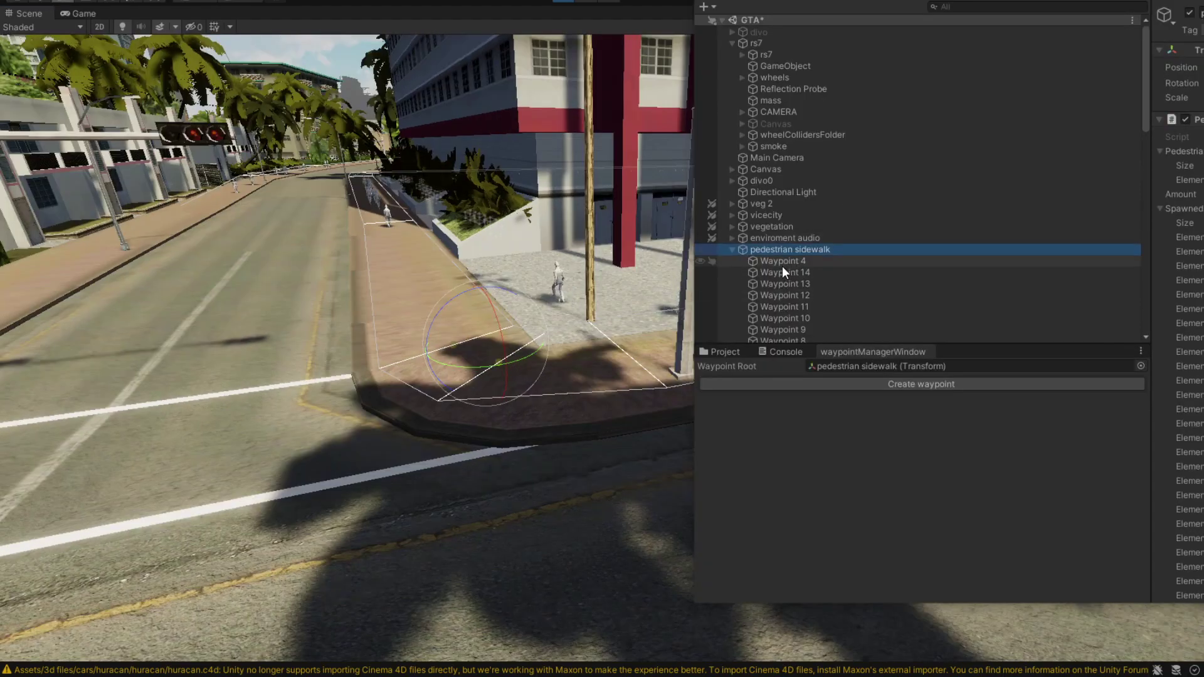
pyautogui.click(777, 262)
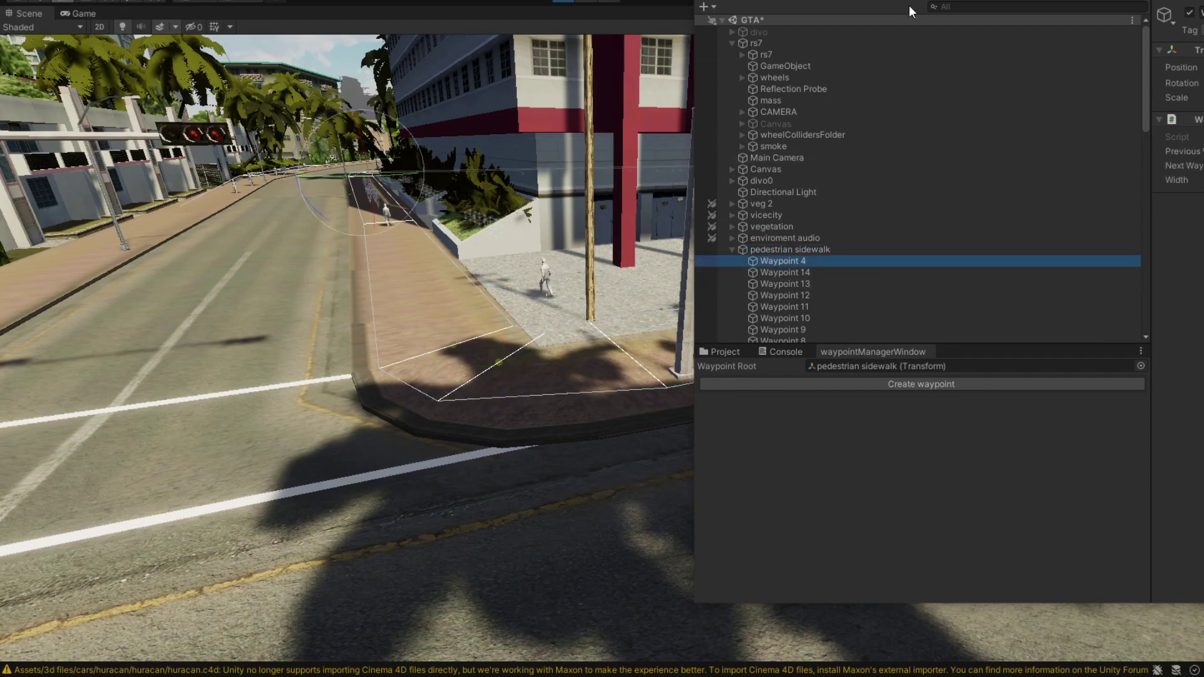
pyautogui.moveTo(908, 5); pyautogui.dragTo(674, 31)
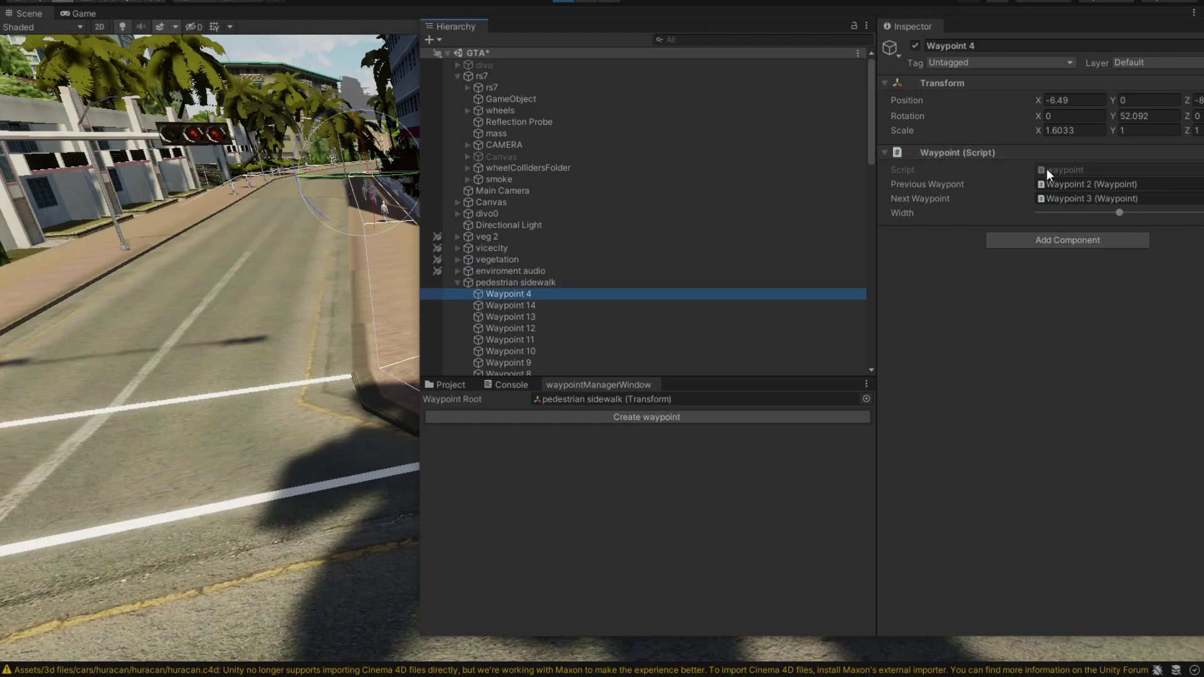
pyautogui.moveTo(946, 30); pyautogui.dragTo(875, 23)
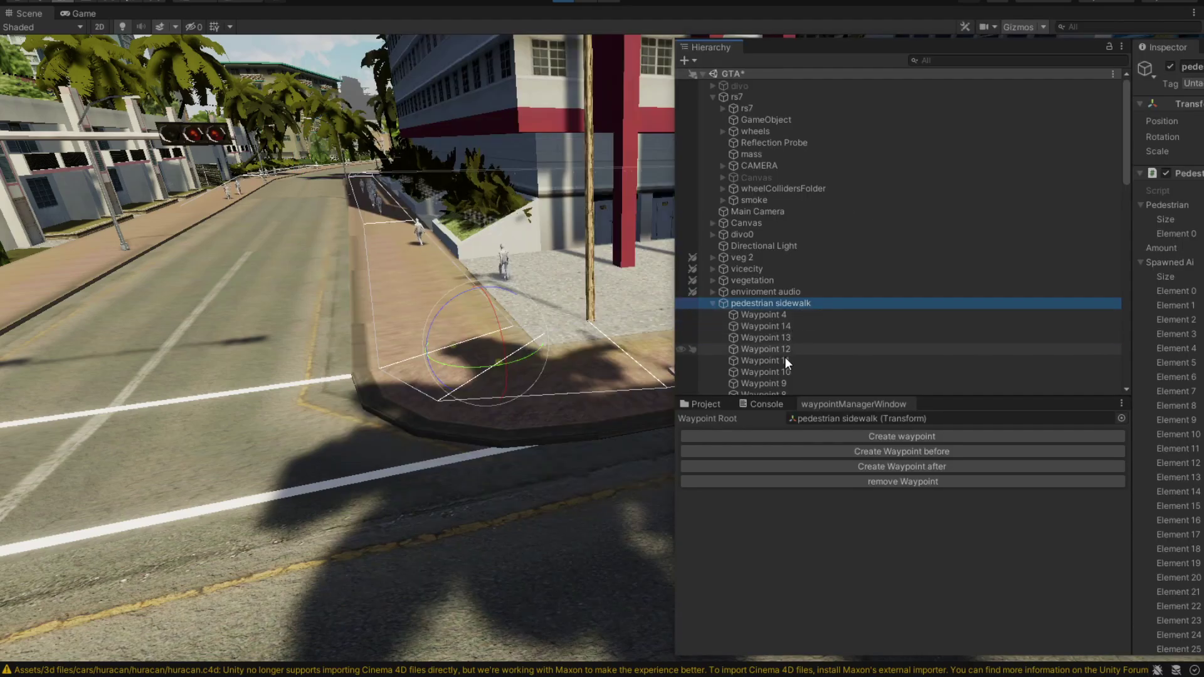
pyautogui.moveTo(584, 318); pyautogui.dragTo(482, 323, button='right')
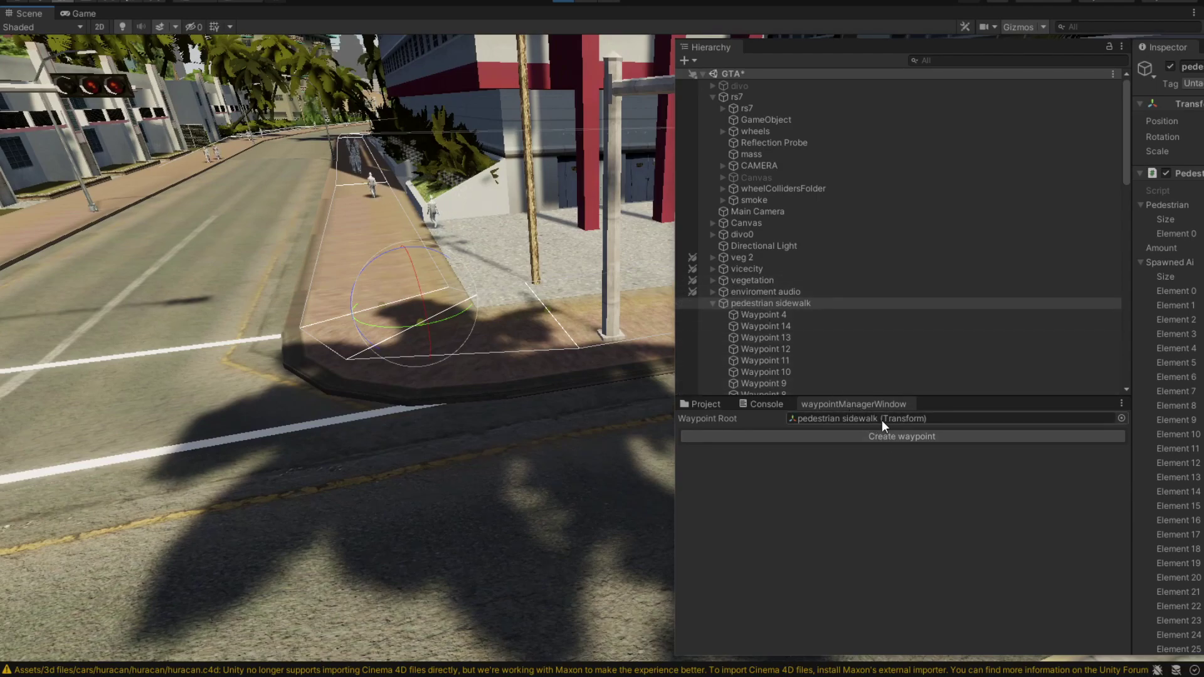
pyautogui.click(717, 304)
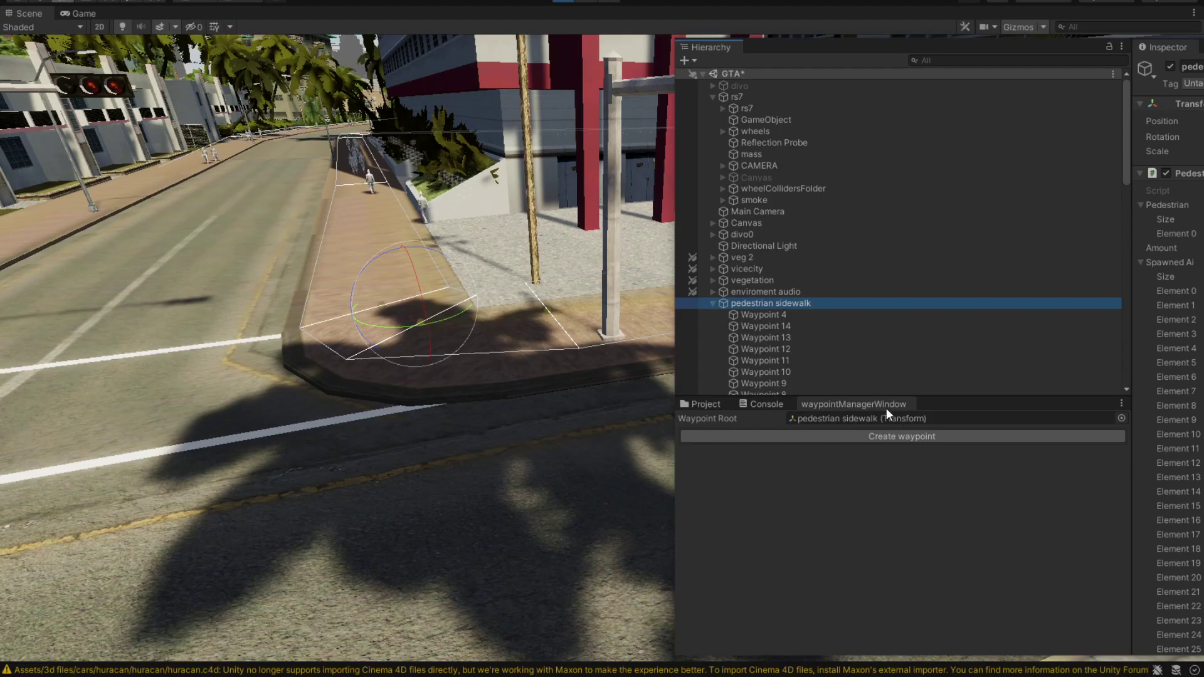
# Stop play mode, create an empty GameObject and move it onto the brick sidewalk across the road.
pyautogui.click(565, 2)
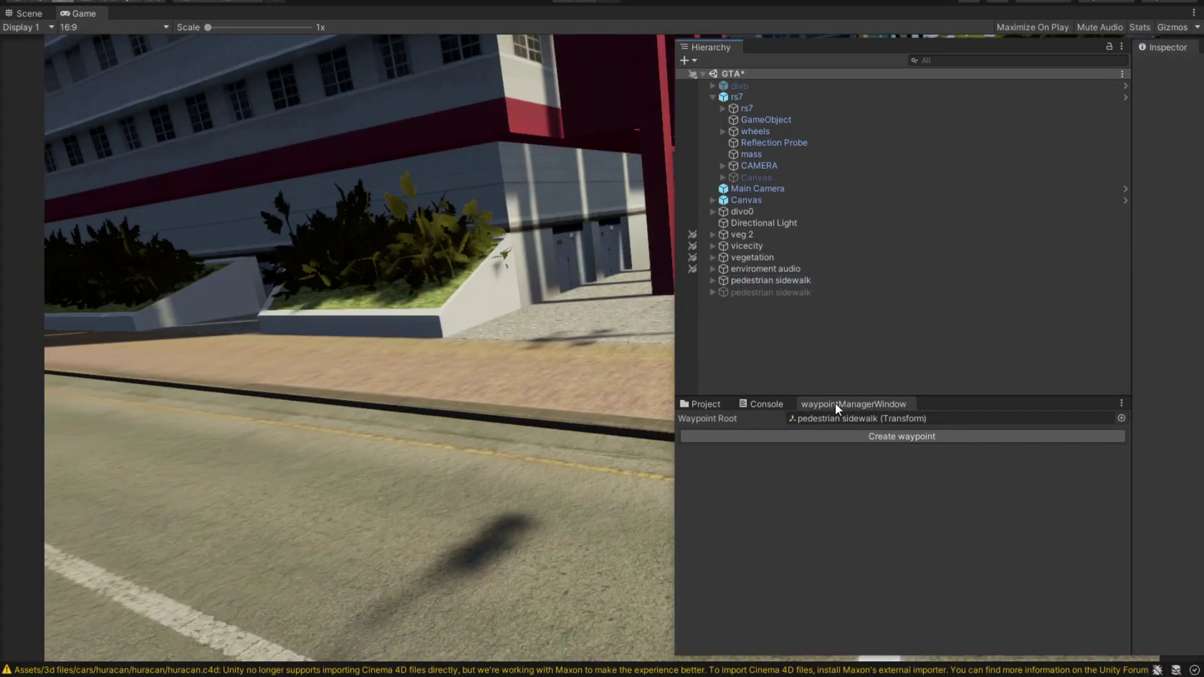
pyautogui.rightClick(769, 344)
pyautogui.click(826, 490)
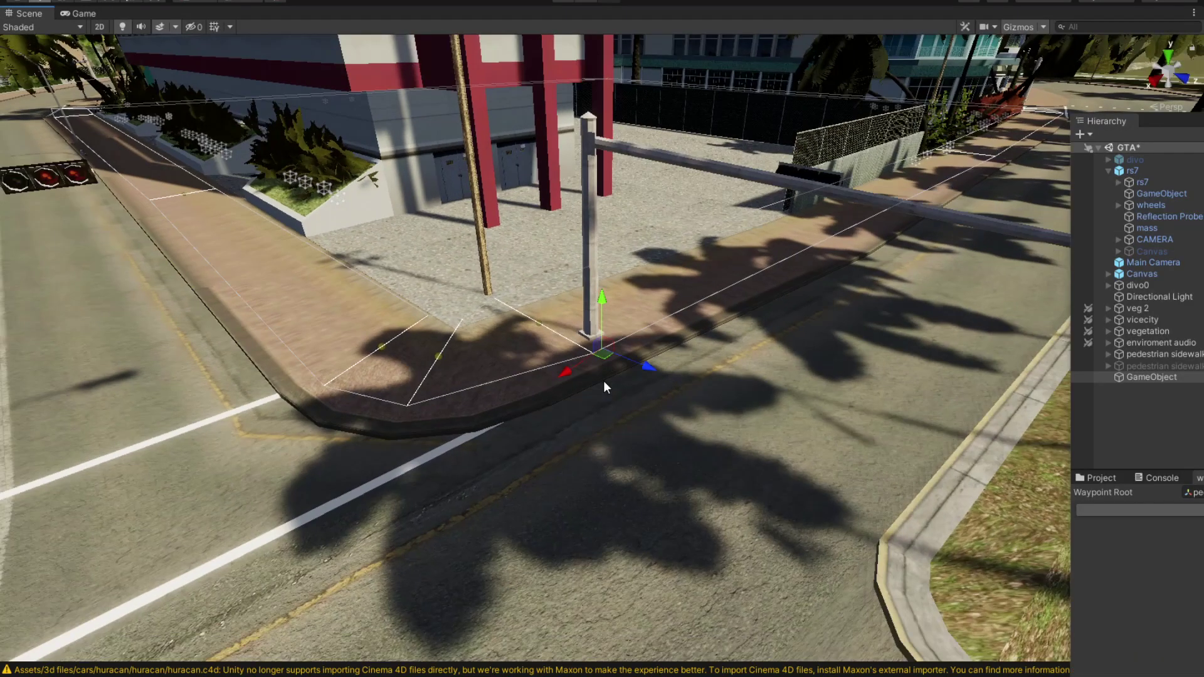
pyautogui.scroll(-3, 605, 384)
pyautogui.moveTo(605, 385); pyautogui.dragTo(467, 307, button='middle')
pyautogui.moveTo(438, 259); pyautogui.dragTo(682, 587)
pyautogui.moveTo(793, 620); pyautogui.dragTo(703, 345, button='right')
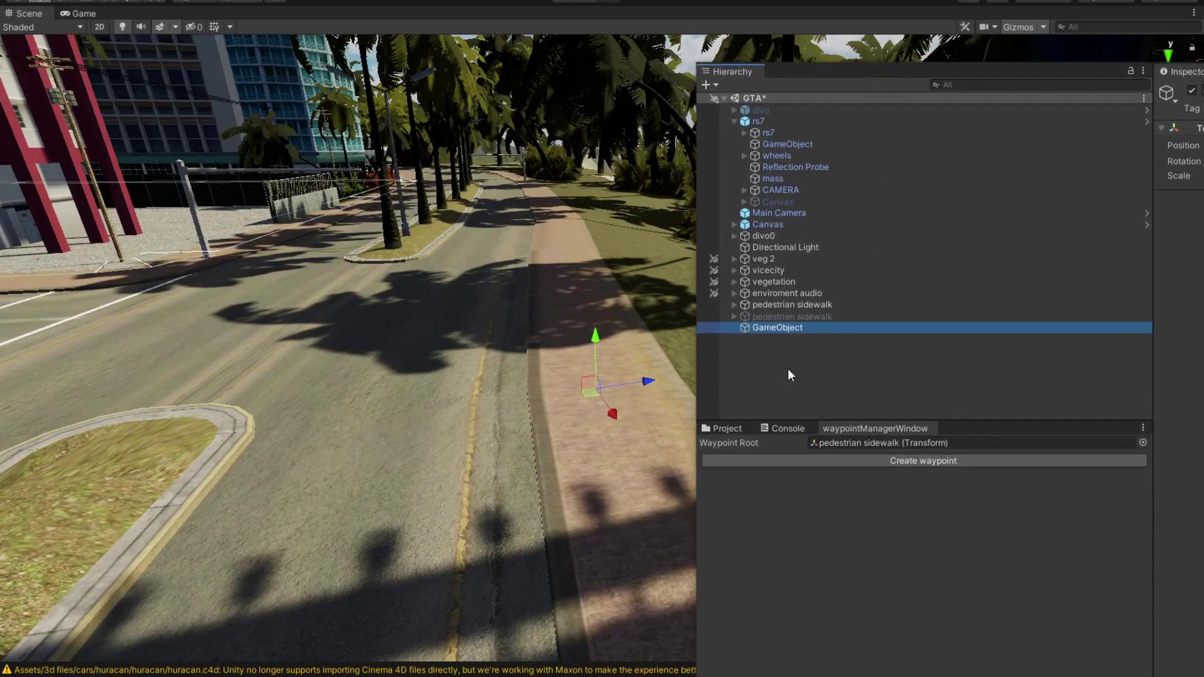
# Assign the new GameObject as the Waypoint Root and create its first waypoint, rotated and positioned on the sidewalk.
pyautogui.moveTo(771, 329); pyautogui.dragTo(841, 444)
pyautogui.moveTo(690, 389); pyautogui.dragTo(679, 412, button='right')
pyautogui.press('f')
pyautogui.keyDown('alt'); pyautogui.moveTo(643, 411); pyautogui.dragTo(653, 398); pyautogui.keyUp('alt')
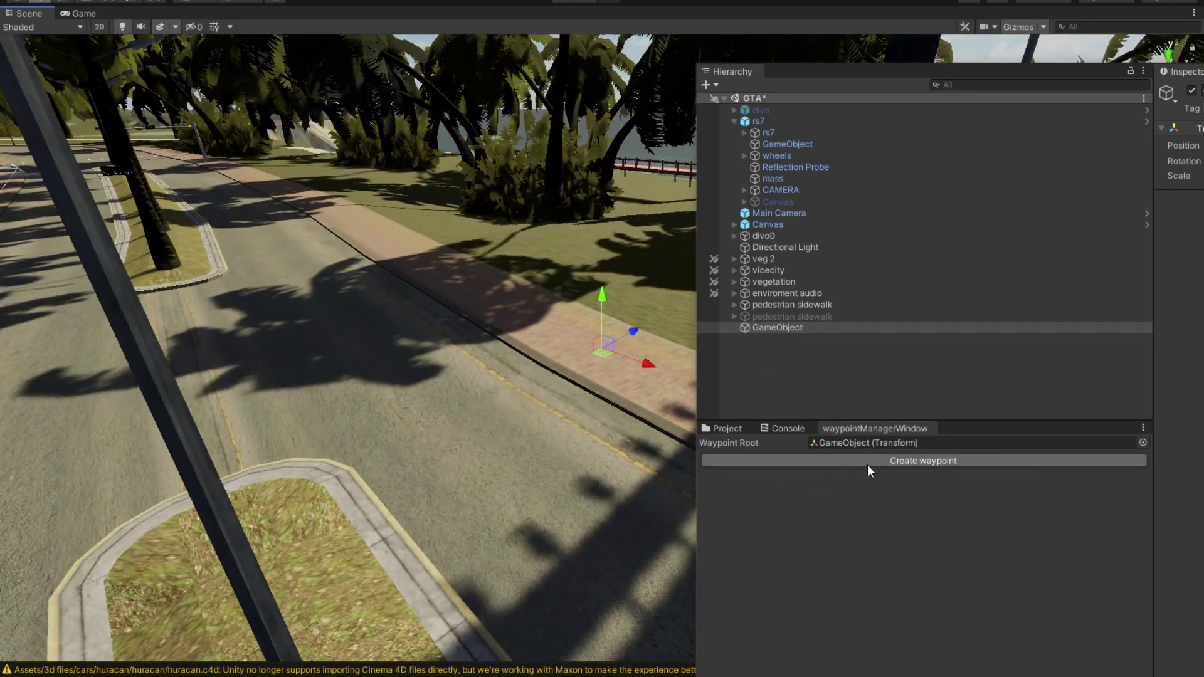
pyautogui.click(868, 465)
pyautogui.moveTo(581, 355); pyautogui.dragTo(548, 363, button='right')
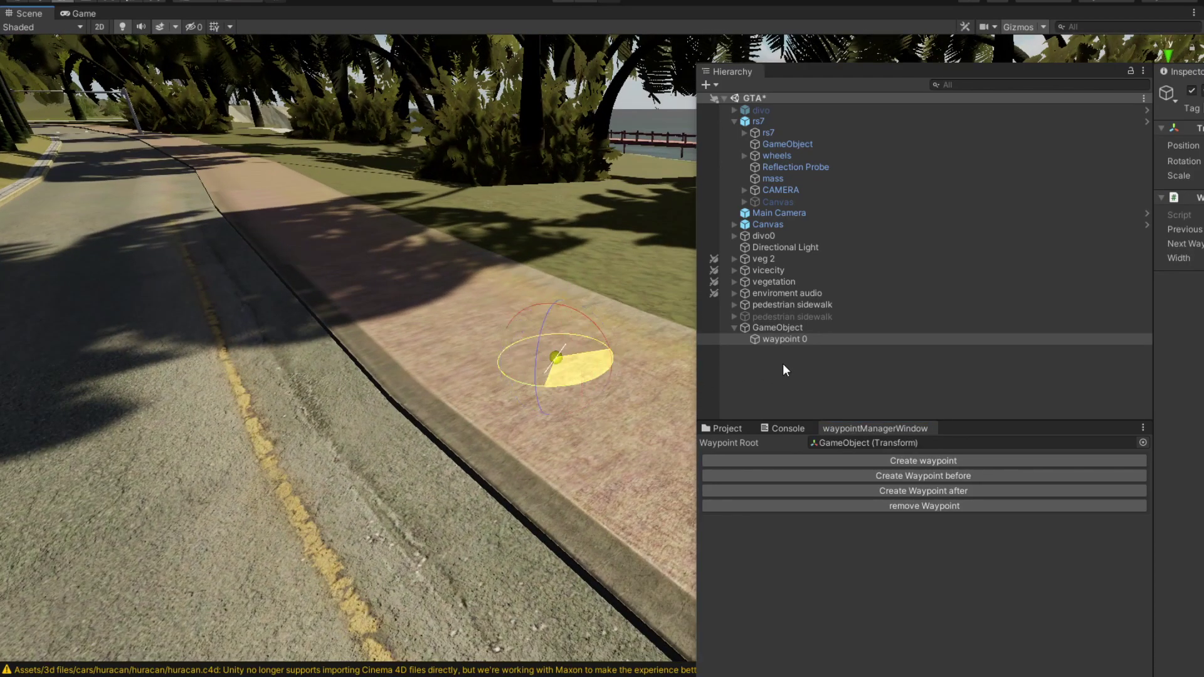
pyautogui.moveTo(563, 367); pyautogui.dragTo(557, 342)
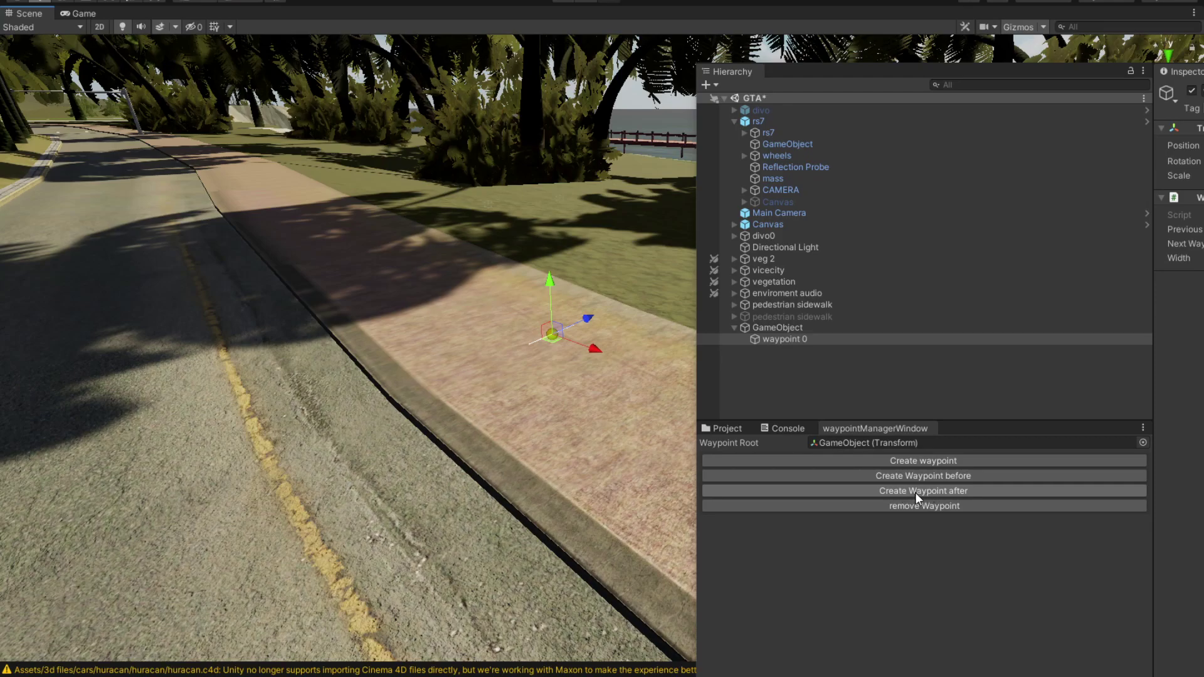
# Add waypoints after the first one, up to Waypoint 17, placing them along the sidewalk and back toward the start.
pyautogui.click(941, 493)
pyautogui.moveTo(549, 343); pyautogui.dragTo(518, 326)
pyautogui.moveTo(420, 276); pyautogui.dragTo(359, 239)
pyautogui.keyDown('alt'); pyautogui.moveTo(461, 276); pyautogui.dragTo(627, 332); pyautogui.keyUp('alt')
pyautogui.moveTo(432, 342); pyautogui.dragTo(487, 337, button='middle')
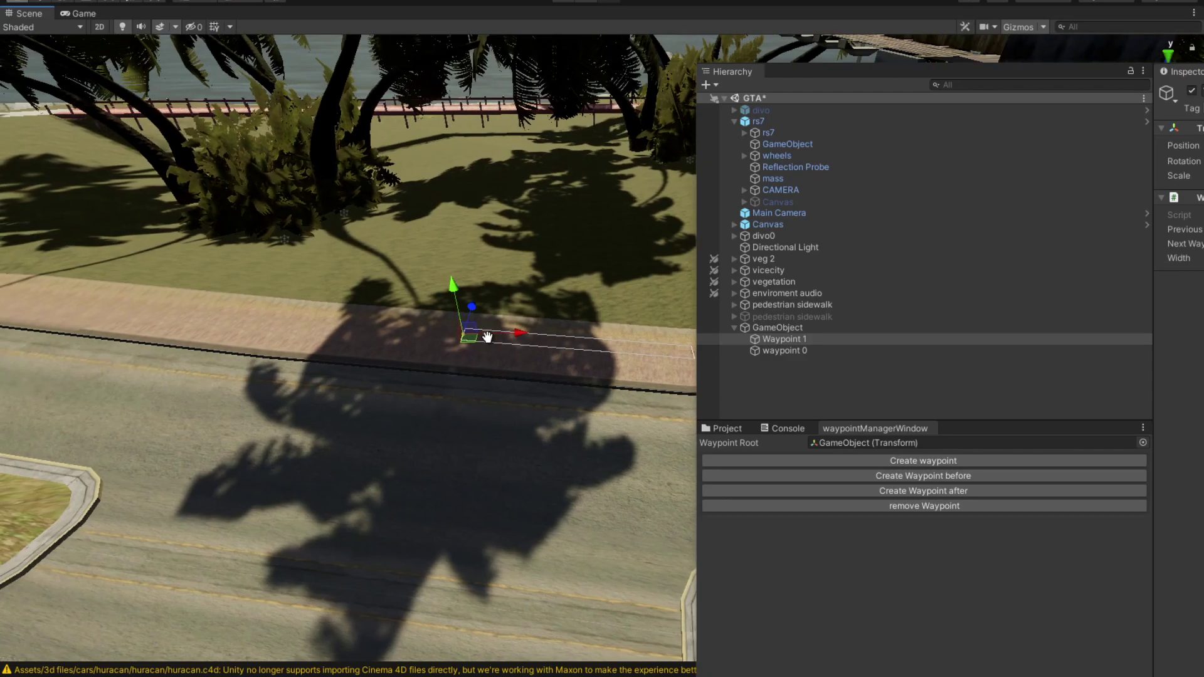
pyautogui.moveTo(572, 378); pyautogui.dragTo(356, 289, button='right')
pyautogui.moveTo(44, 161); pyautogui.dragTo(141, 179, button='right')
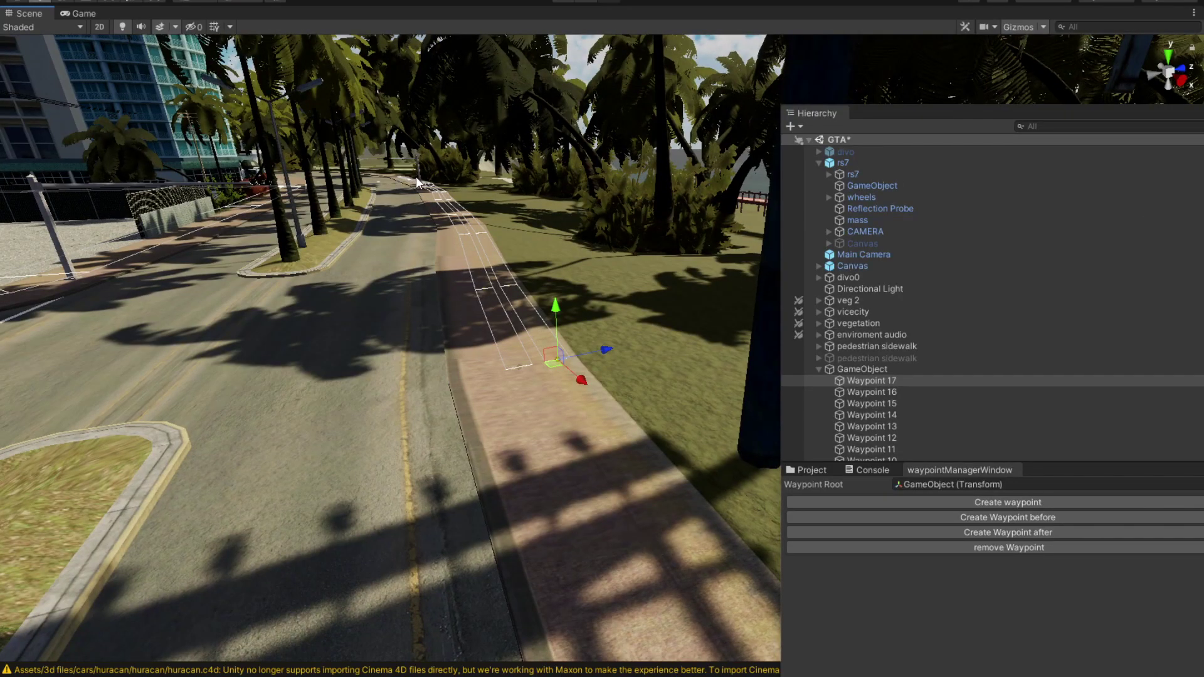
pyautogui.press('w')
pyautogui.moveTo(528, 317); pyautogui.dragTo(533, 351, button='right')
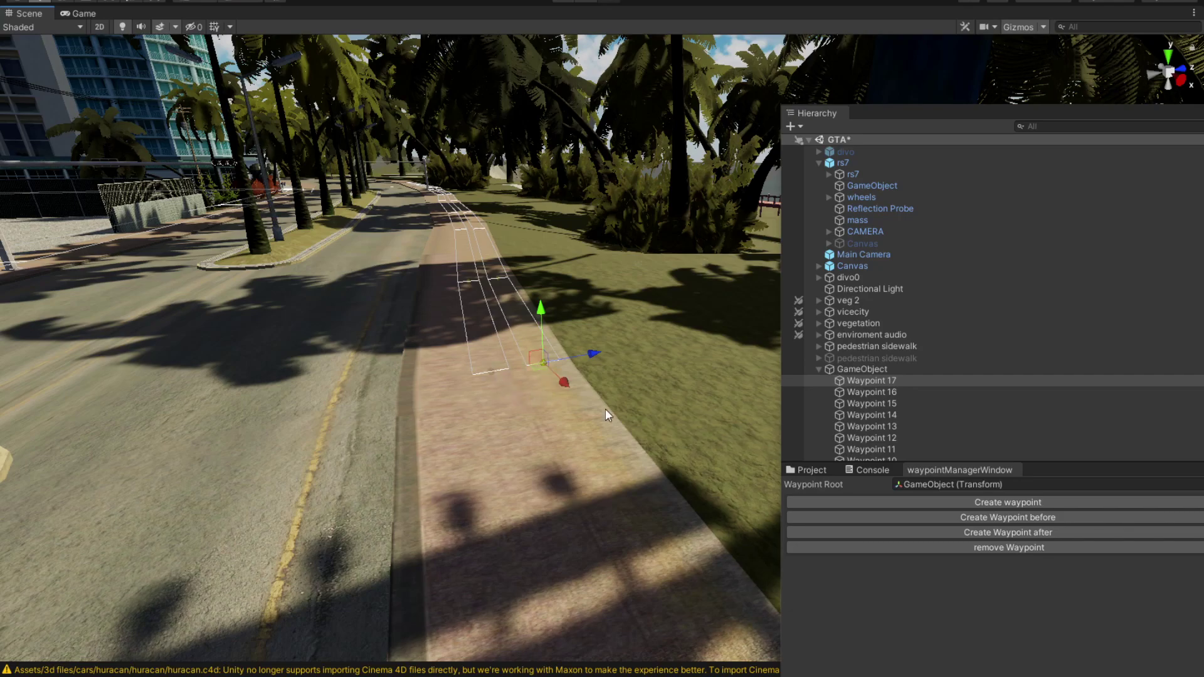
# Set Waypoint 17's Next Waypoint to waypoint 0.
pyautogui.moveTo(914, 111); pyautogui.dragTo(709, 25)
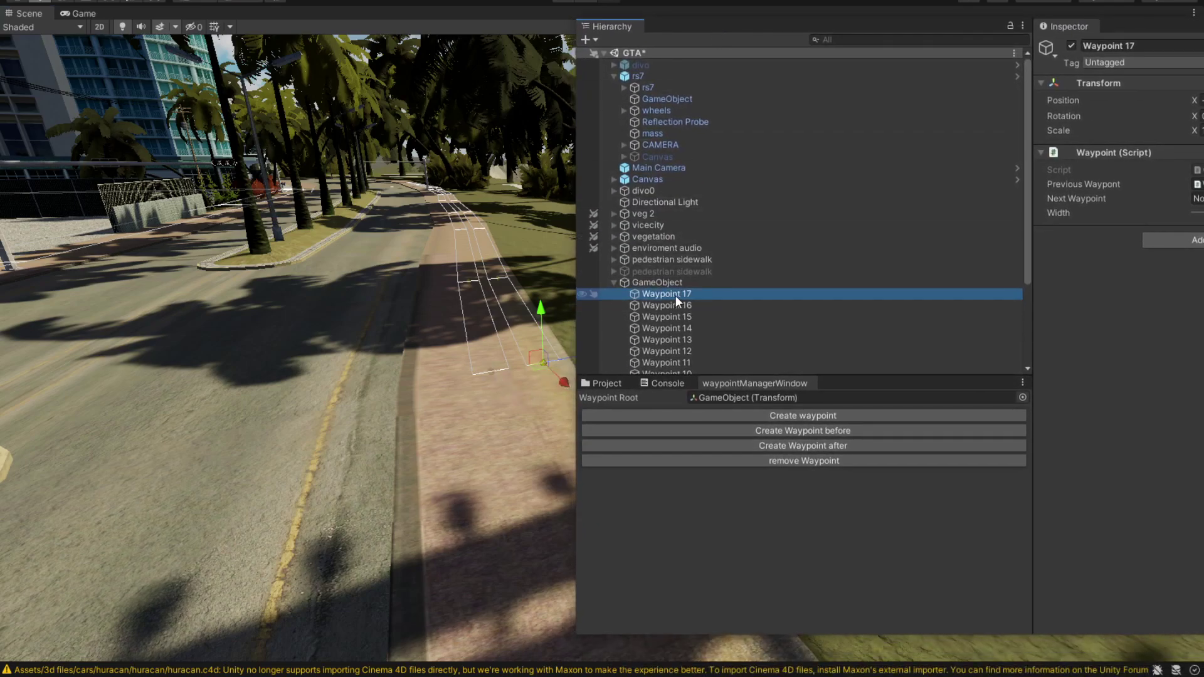
pyautogui.scroll(-3, 679, 295)
pyautogui.scroll(-1, 663, 207)
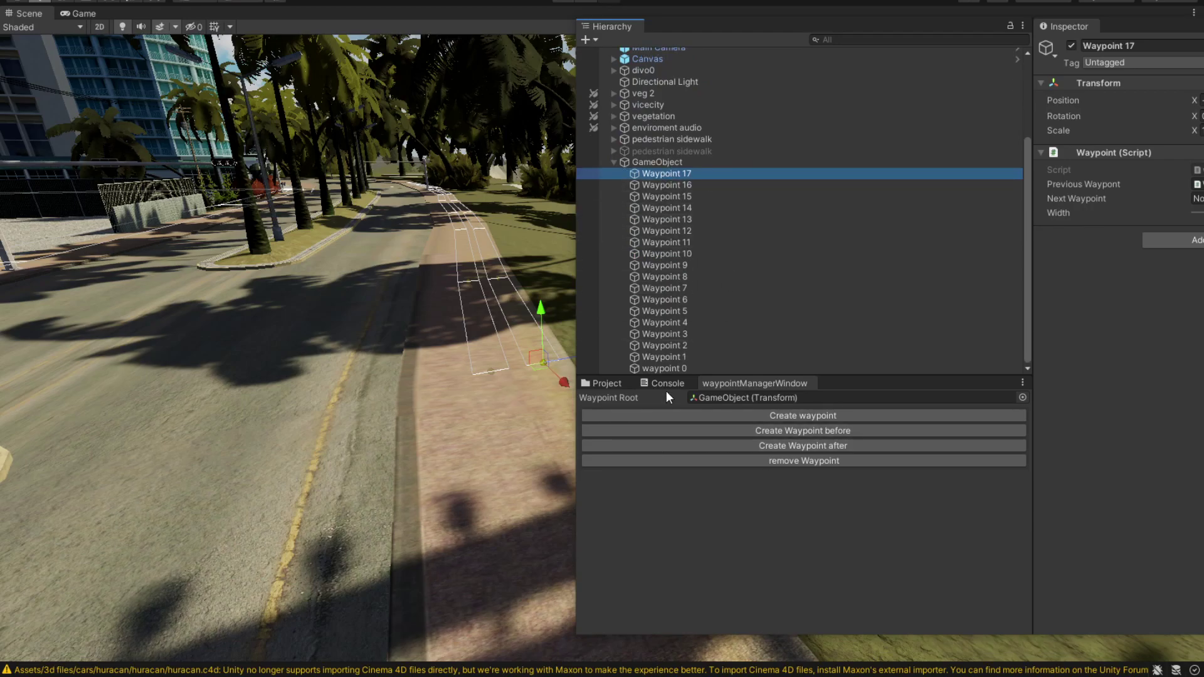
pyautogui.moveTo(954, 25); pyautogui.dragTo(809, 23)
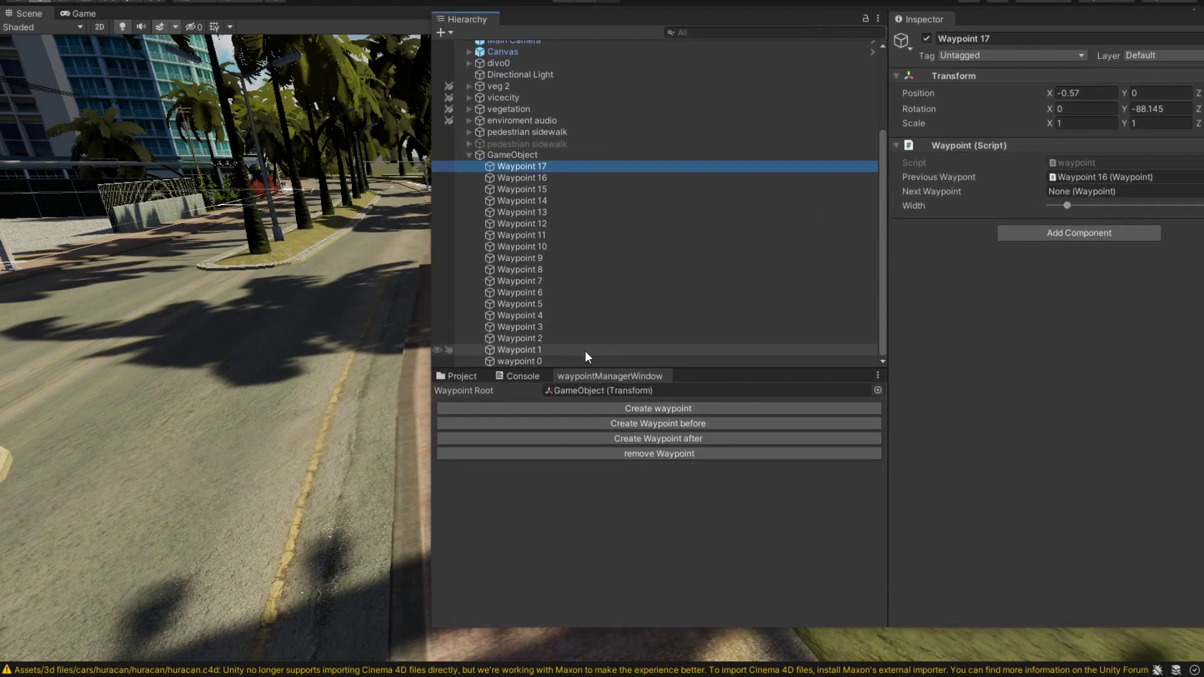
pyautogui.moveTo(564, 361); pyautogui.dragTo(1078, 193)
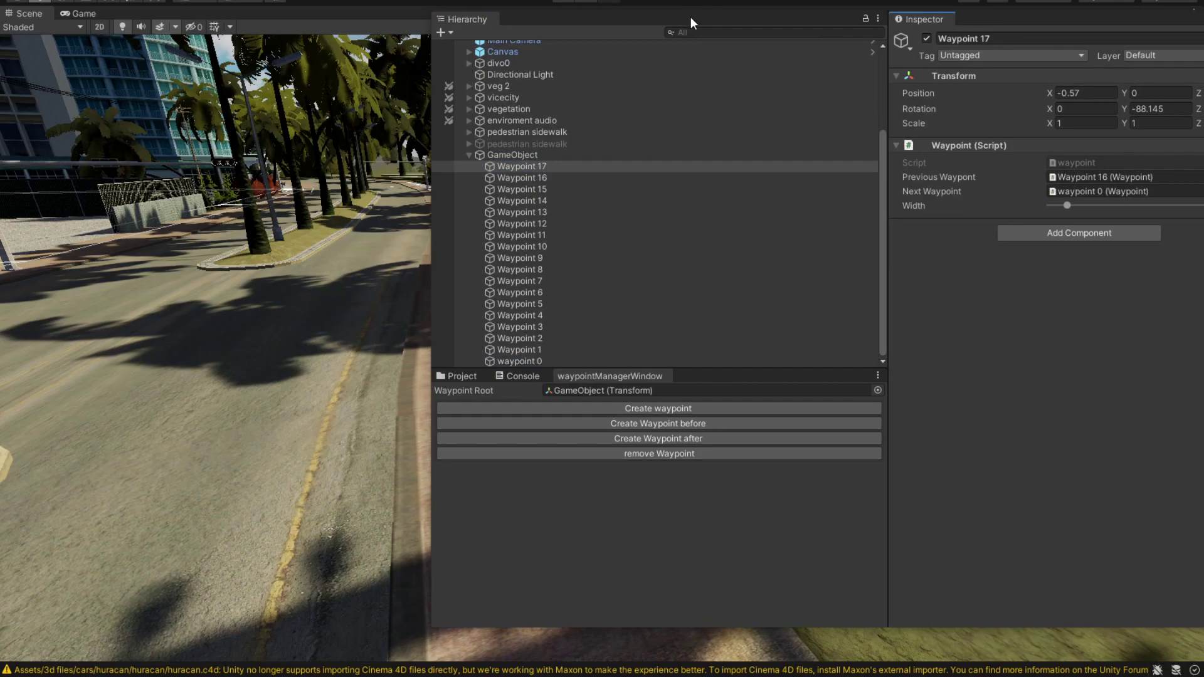
# Set waypoint 0's Previous Waypoint to Waypoint 17 and collapse the GameObject's waypoint list.
pyautogui.moveTo(690, 17); pyautogui.dragTo(883, 18)
pyautogui.press('w')
pyautogui.moveTo(468, 328); pyautogui.dragTo(590, 324, button='right')
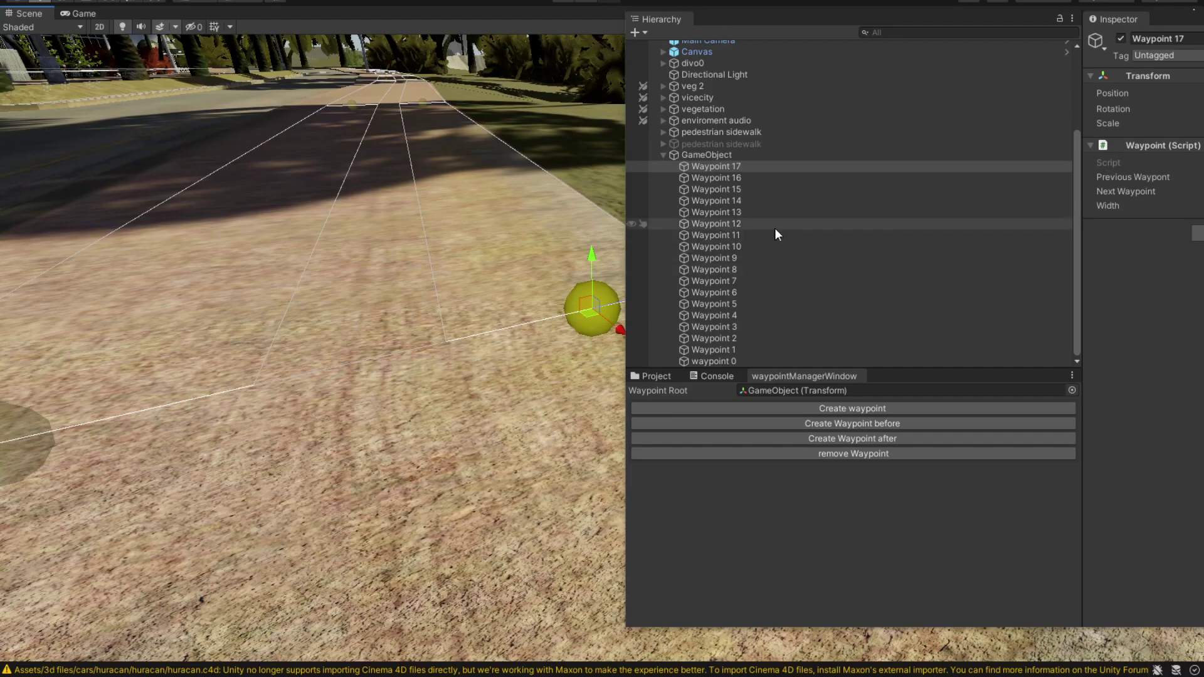
pyautogui.click(715, 360)
pyautogui.moveTo(855, 31); pyautogui.dragTo(707, 37)
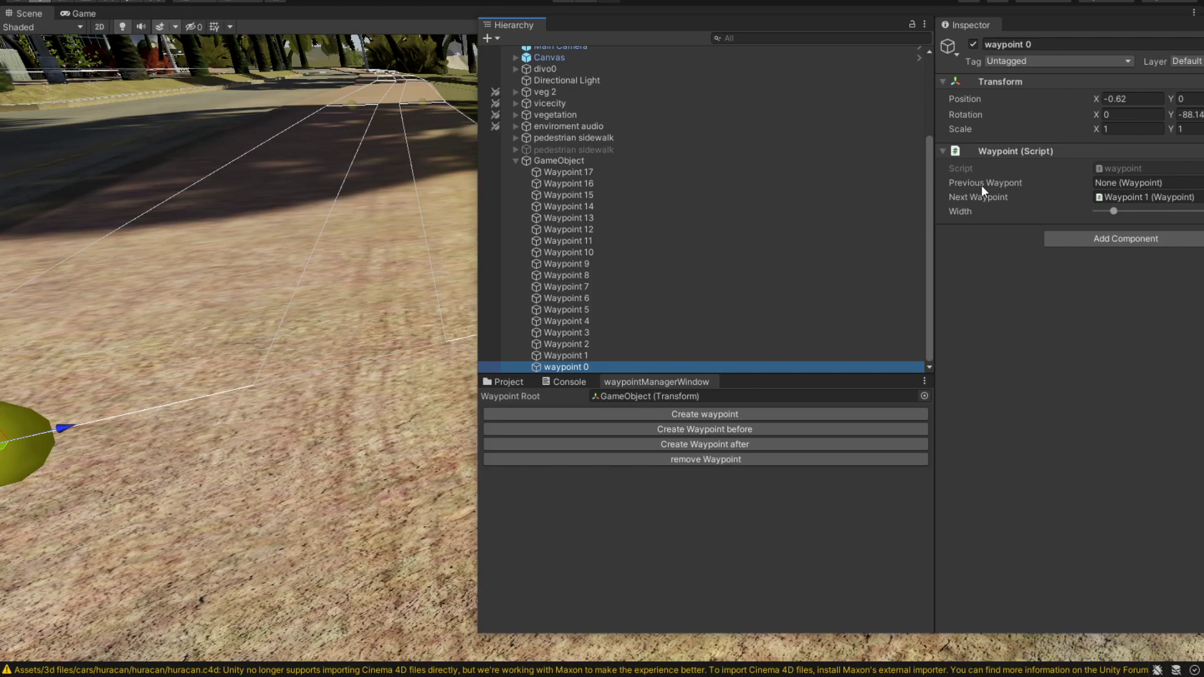
pyautogui.moveTo(622, 174); pyautogui.dragTo(1107, 187)
pyautogui.click(515, 161)
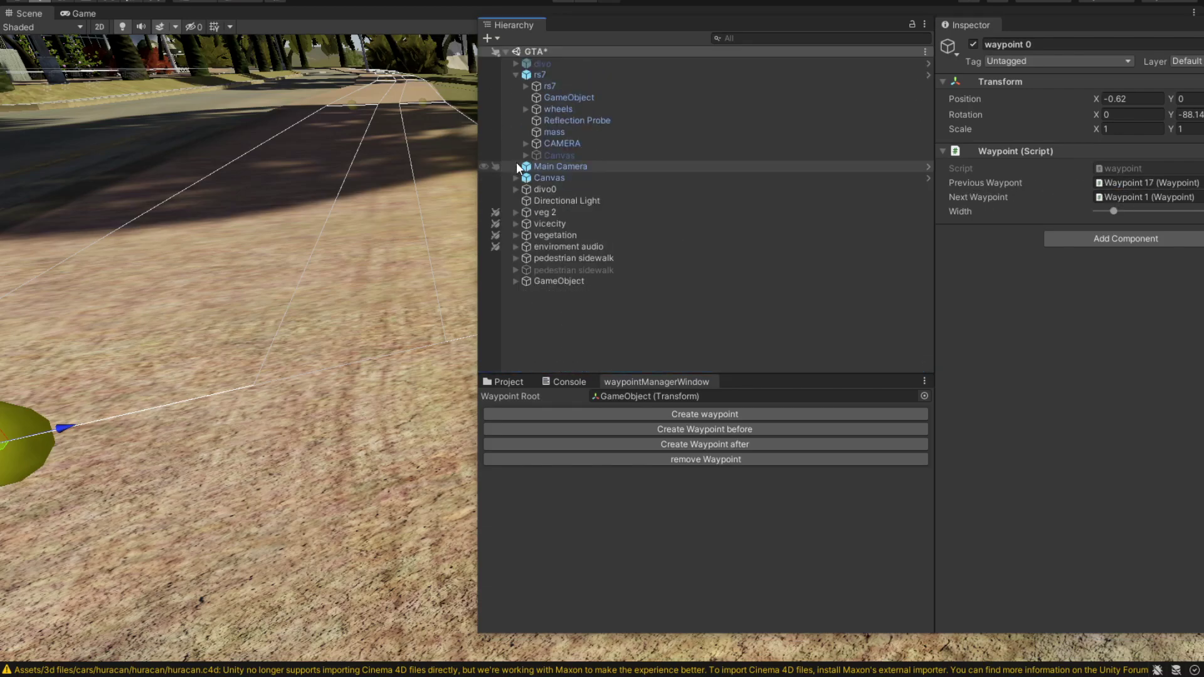
# Open the pedestrianSpawner script used by the pedestrian sidewalk in the code editor and examine its variables and the loadArray and spawnPrefab methods.
pyautogui.click(558, 279)
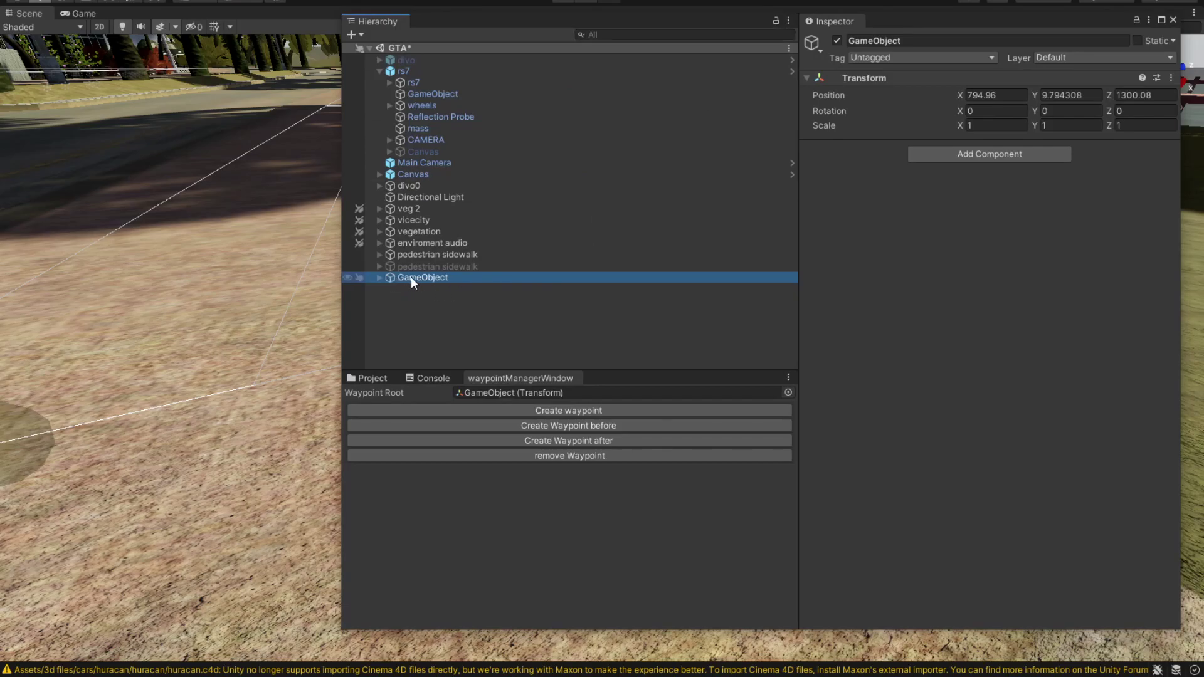
pyautogui.click(439, 254)
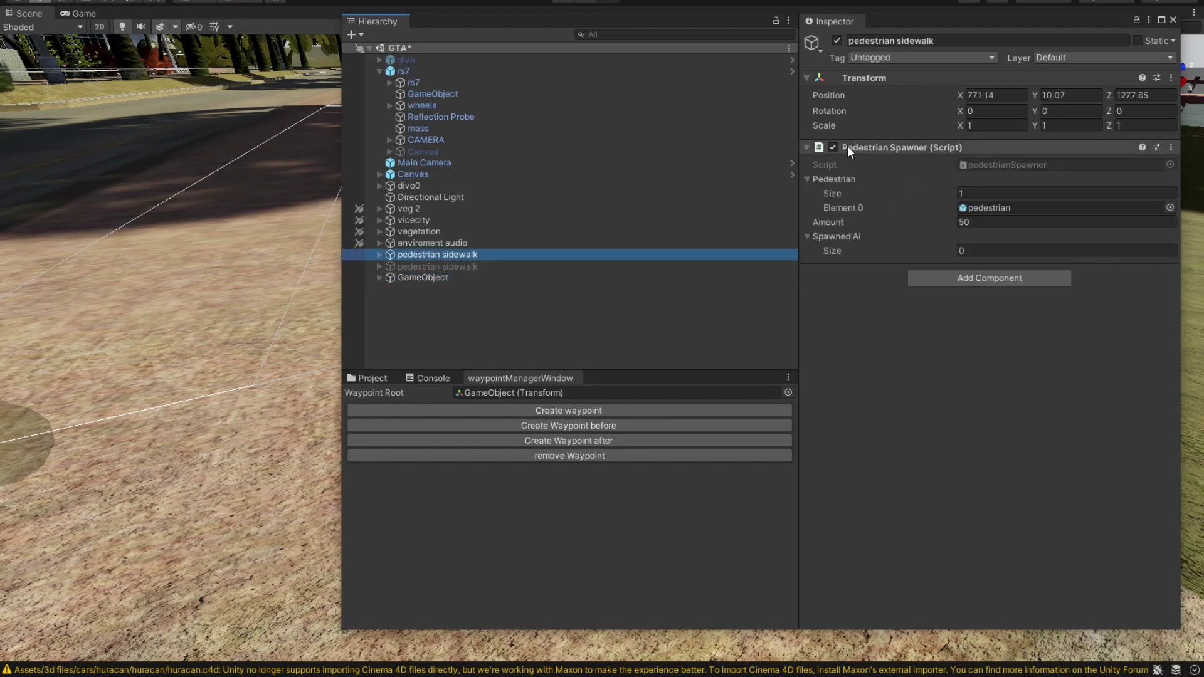
pyautogui.doubleClick(1002, 166)
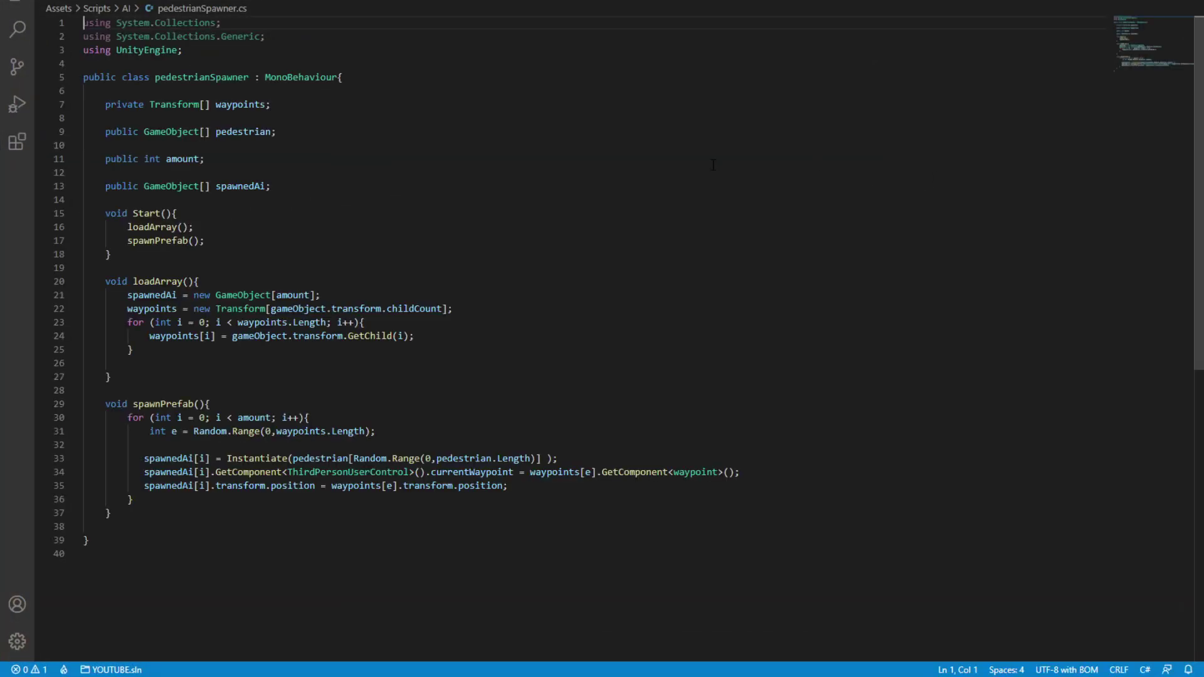
pyautogui.moveTo(113, 554); pyautogui.dragTo(98, 89)
pyautogui.click(456, 148)
pyautogui.doubleClick(240, 104)
pyautogui.doubleClick(244, 131)
pyautogui.doubleClick(241, 186)
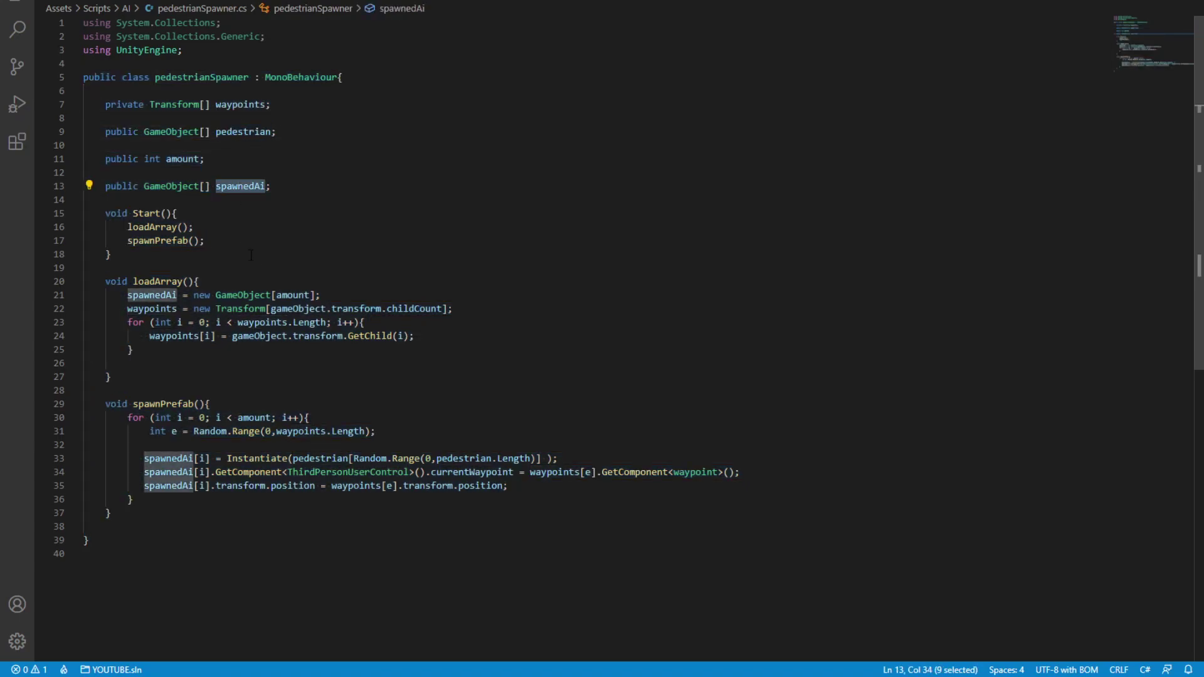
pyautogui.doubleClick(183, 159)
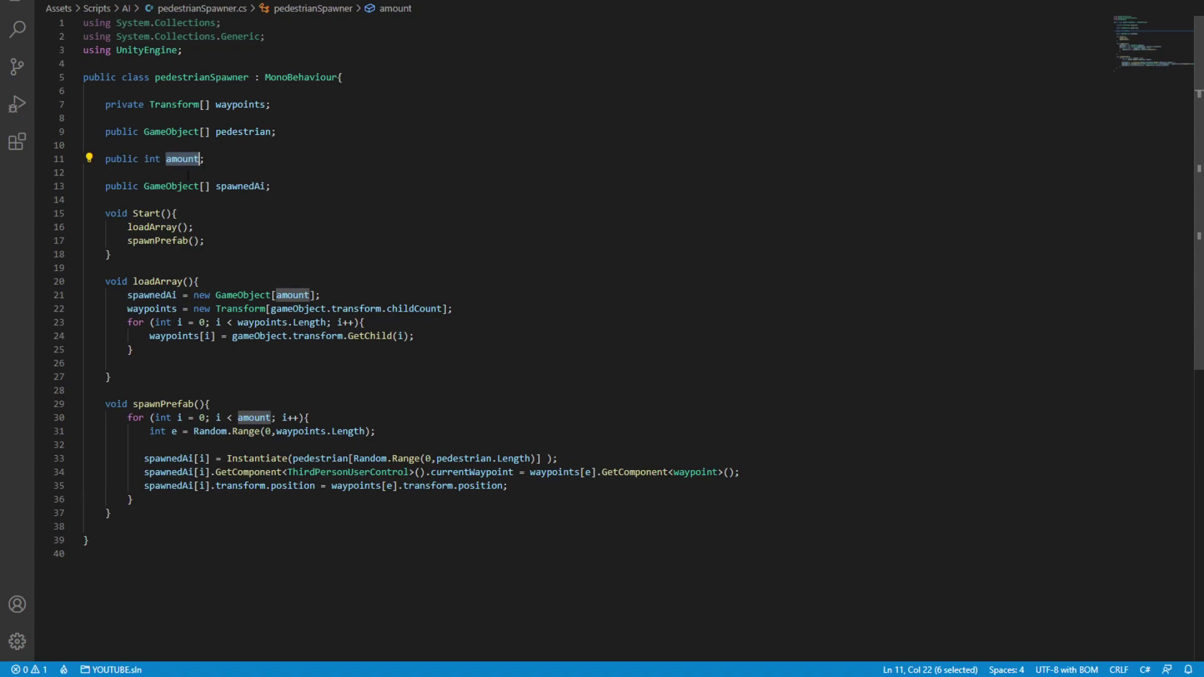
pyautogui.click(361, 378)
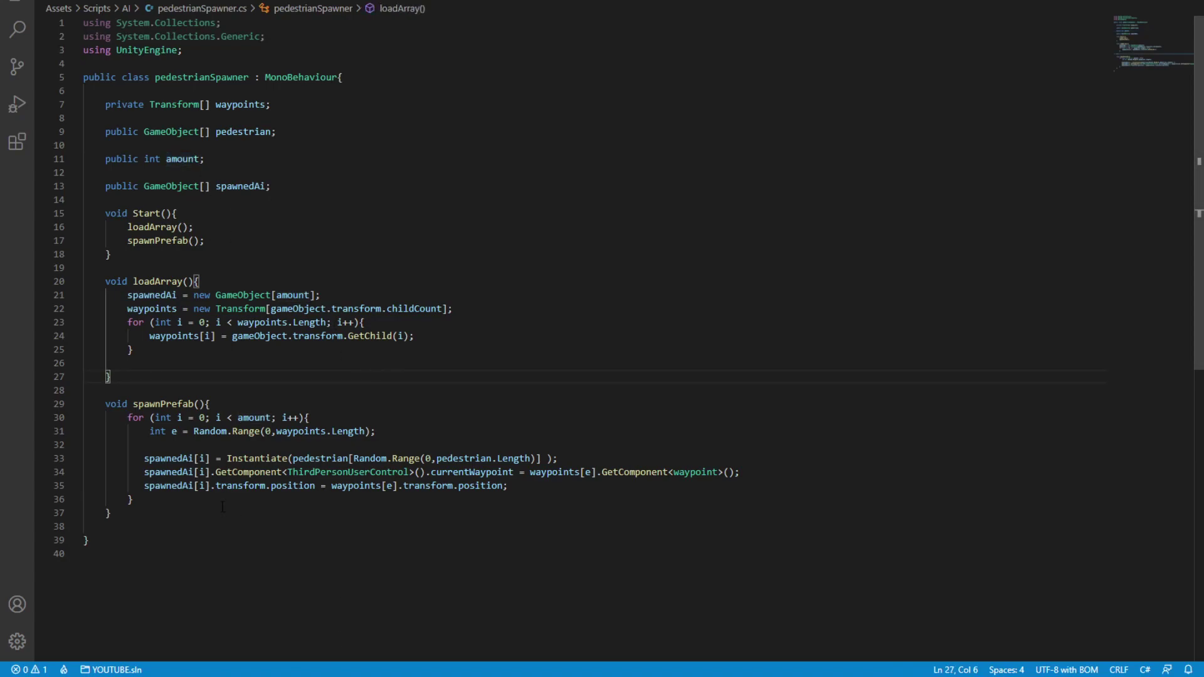
pyautogui.moveTo(130, 463); pyautogui.dragTo(75, 405)
pyautogui.click(351, 439)
# Return to Unity, attach the pedestrianSpawner script to the new GameObject and set its Pedestrian array size to 1.
pyautogui.hotkey('alt', 'Tab')
pyautogui.moveTo(530, 442); pyautogui.dragTo(848, 352)
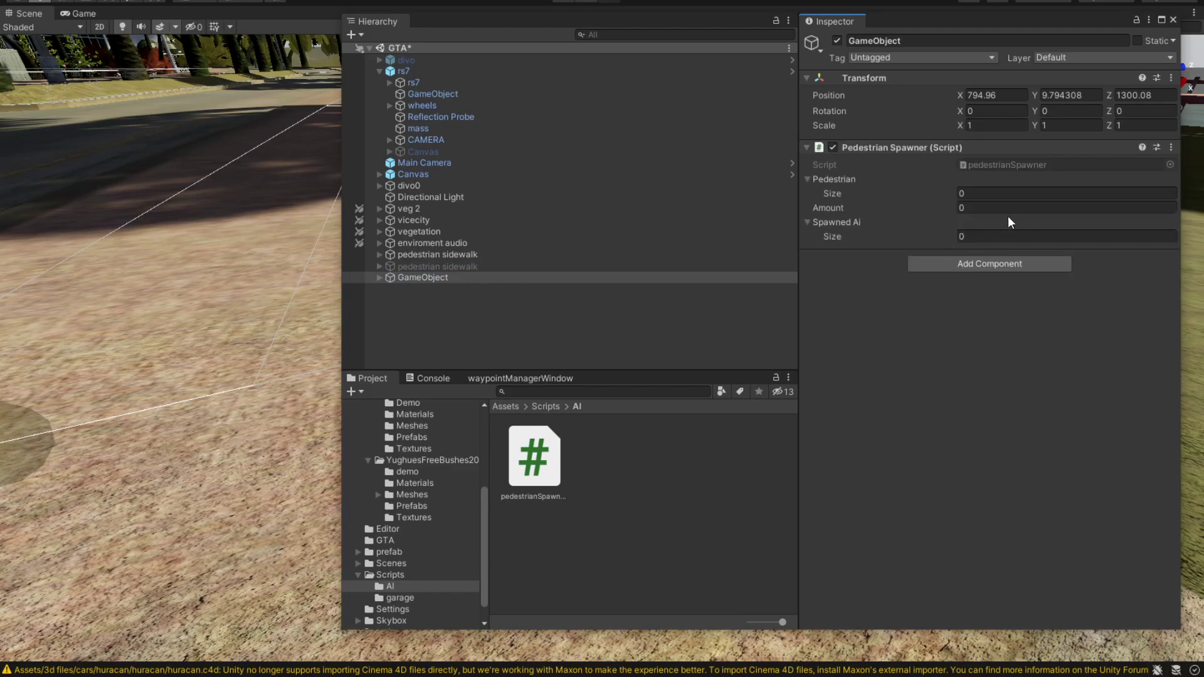
pyautogui.click(979, 194)
pyautogui.write('1')
pyautogui.press('Return')
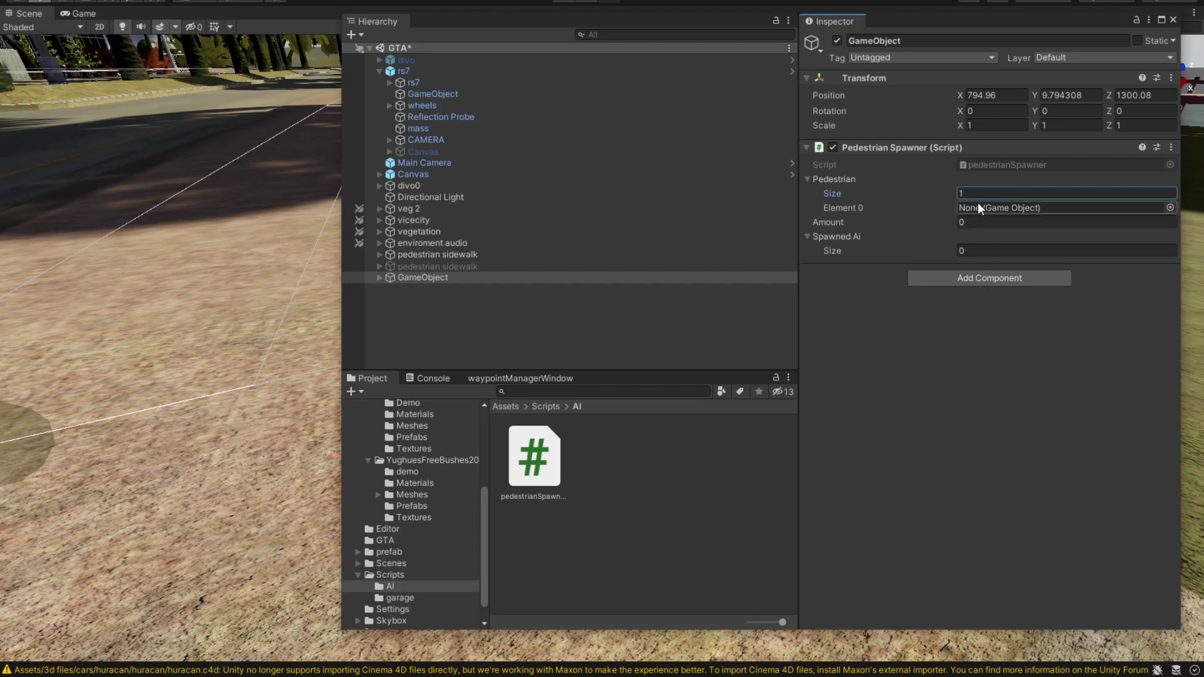
# Assign the pedestrian prefab to Element 0 of the GameObject's spawner and set the Amount to 50.
pyautogui.moveTo(544, 544); pyautogui.dragTo(531, 533)
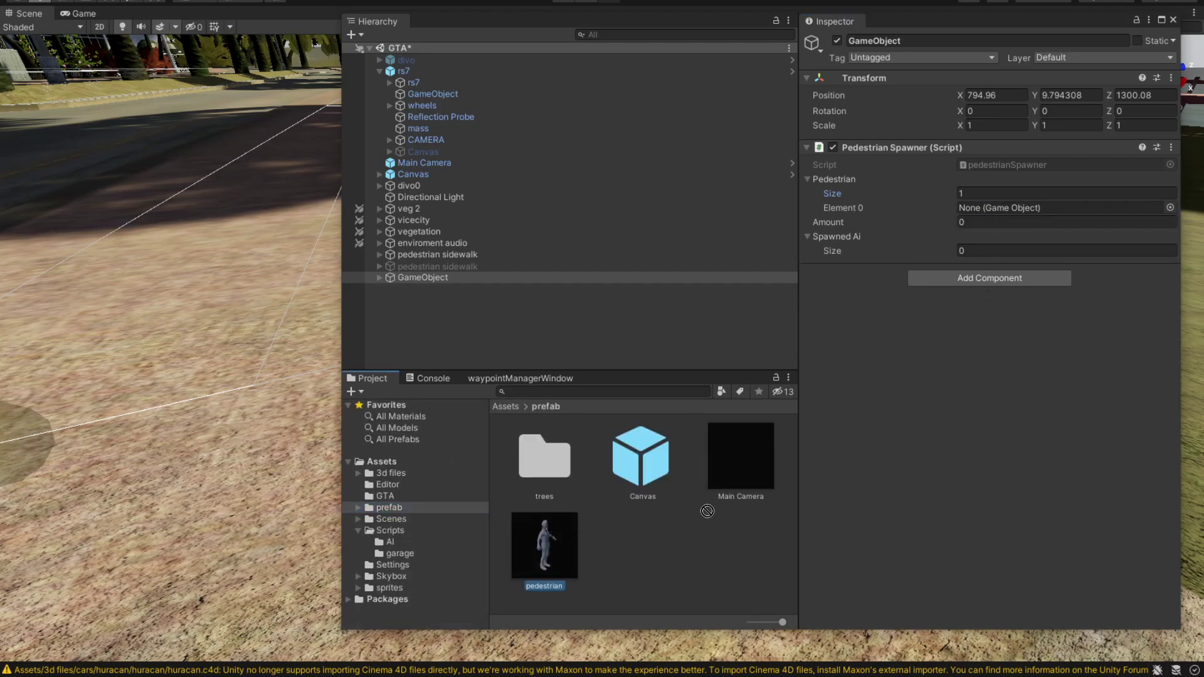
pyautogui.moveTo(707, 511); pyautogui.dragTo(1018, 201)
pyautogui.click(965, 223)
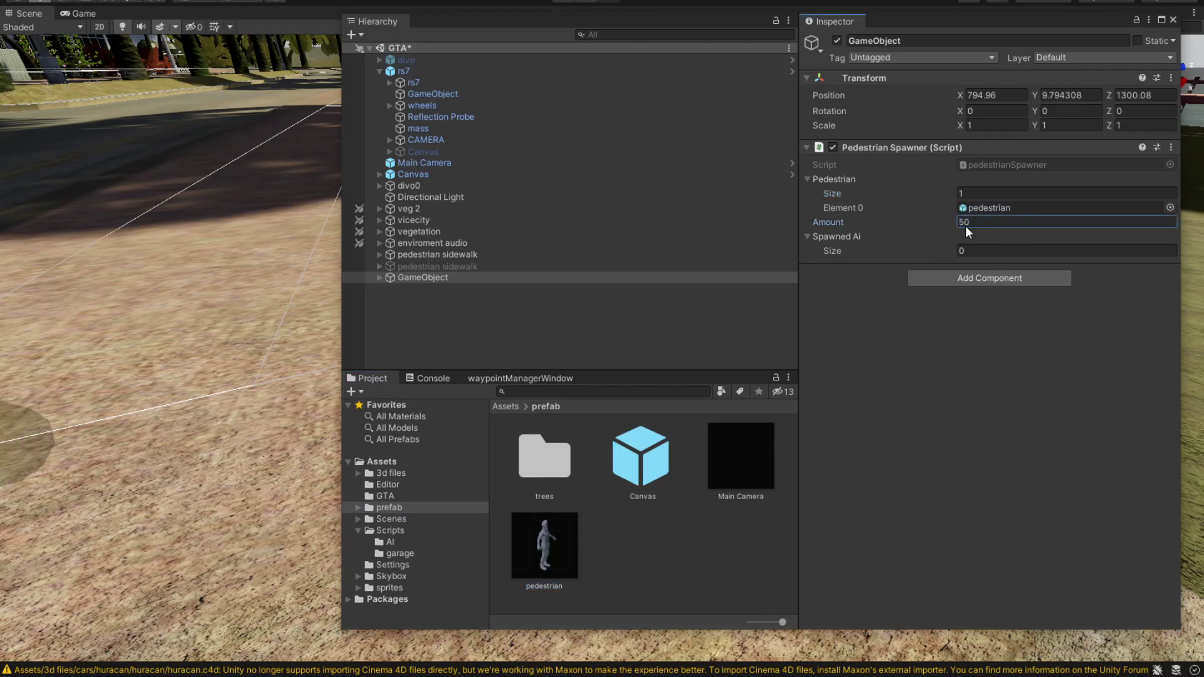
pyautogui.click(807, 235)
pyautogui.click(809, 235)
# Deactivate the original pedestrian sidewalk object.
pyautogui.click(437, 255)
pyautogui.hotkey('alt', 'shift', 'a')
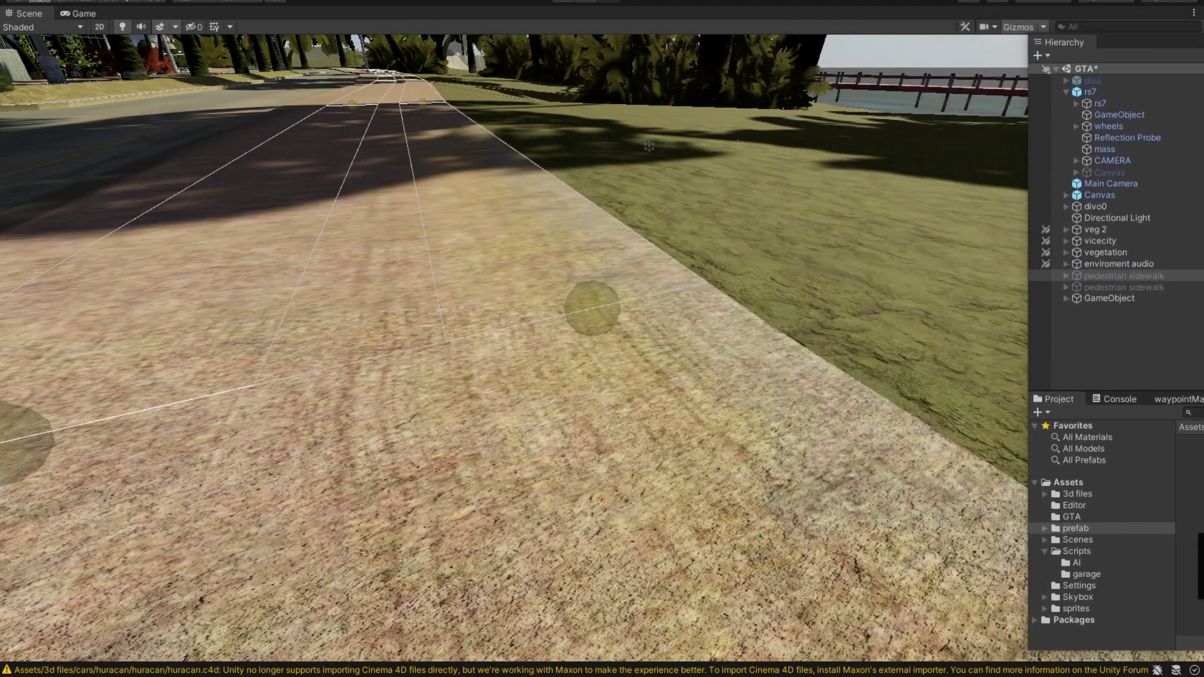
# Play the scene and drive the car up to the sidewalk to watch the spawned pedestrians walking along the waypoint path.
pyautogui.click(570, 2)
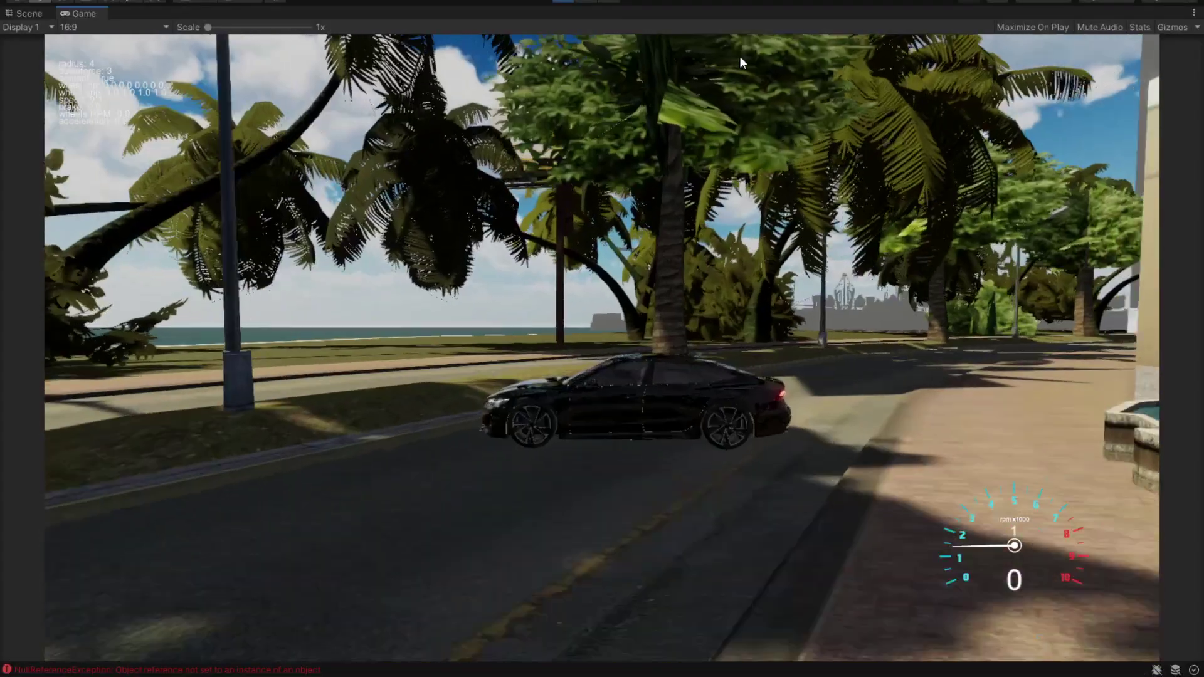
pyautogui.press('w')
pyautogui.press('a')
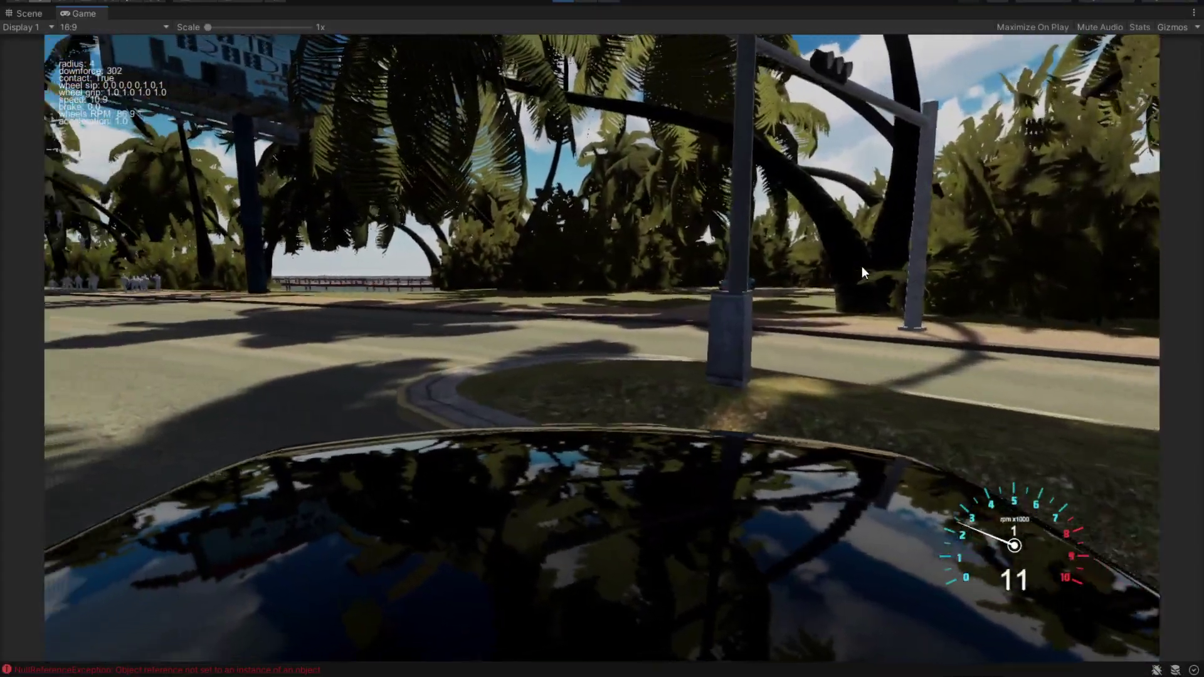
pyautogui.press('c')
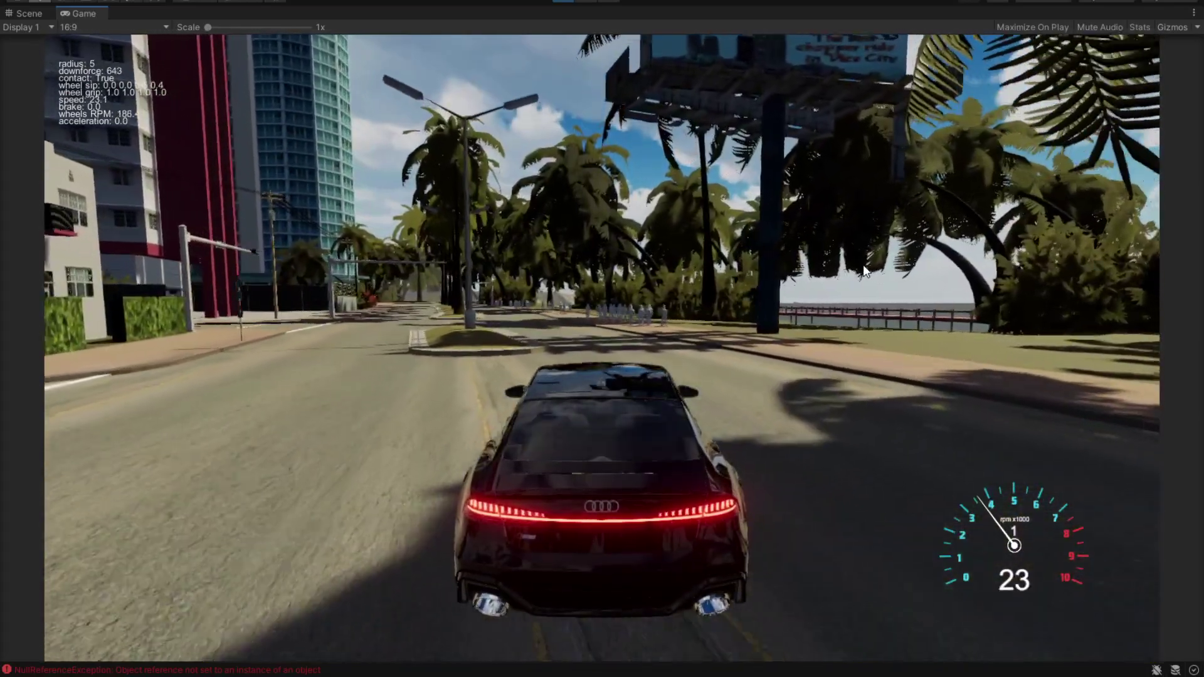
pyautogui.press('w')
pyautogui.press('a')
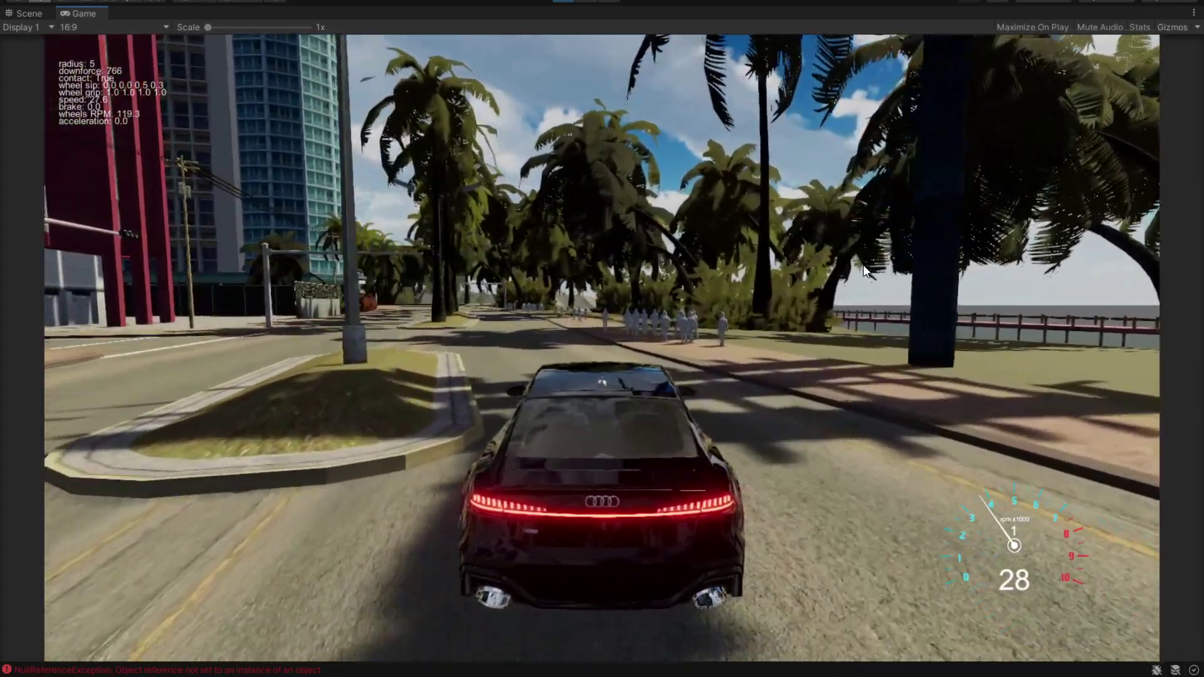
pyautogui.press('s')
pyautogui.press('d')
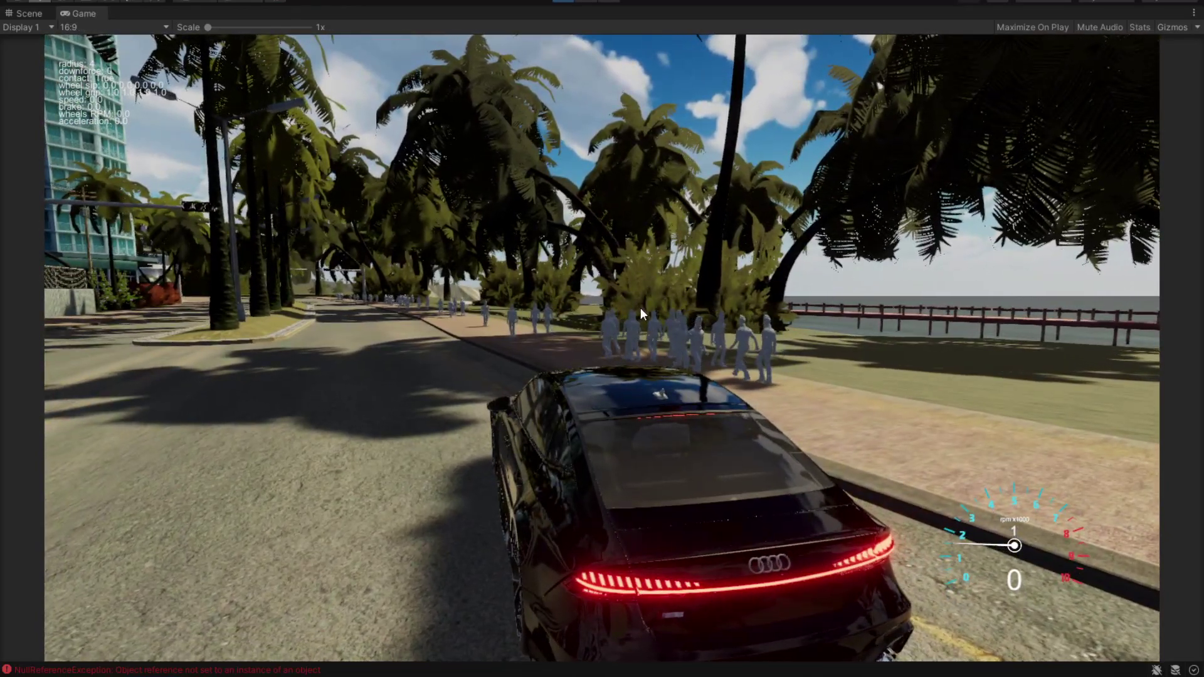
# Drive on alongside the pedestrians and check the game's rendering statistics, hiding them again when done.
pyautogui.press('w')
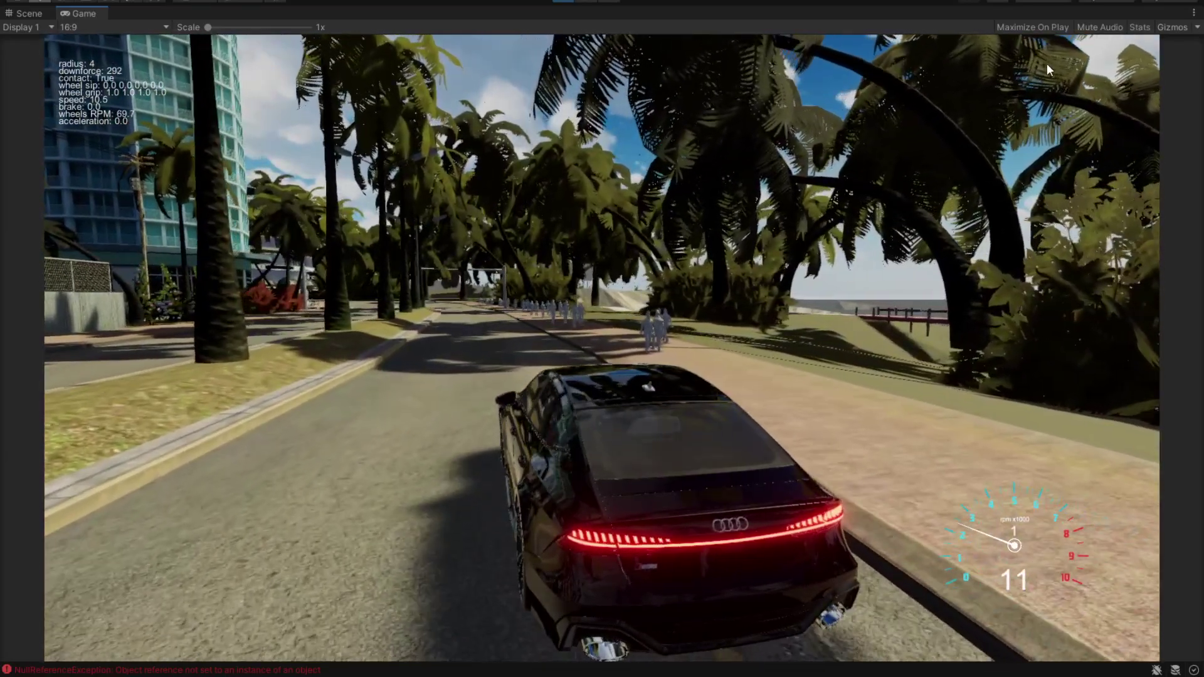
pyautogui.click(1139, 27)
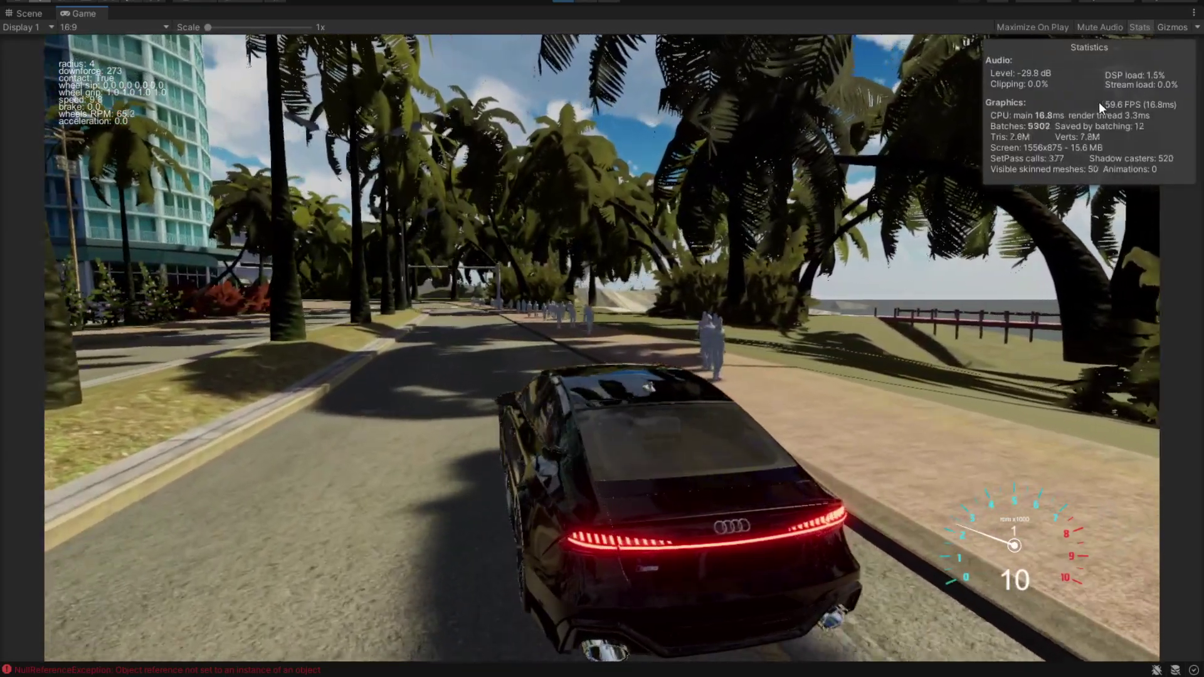
pyautogui.click(1140, 27)
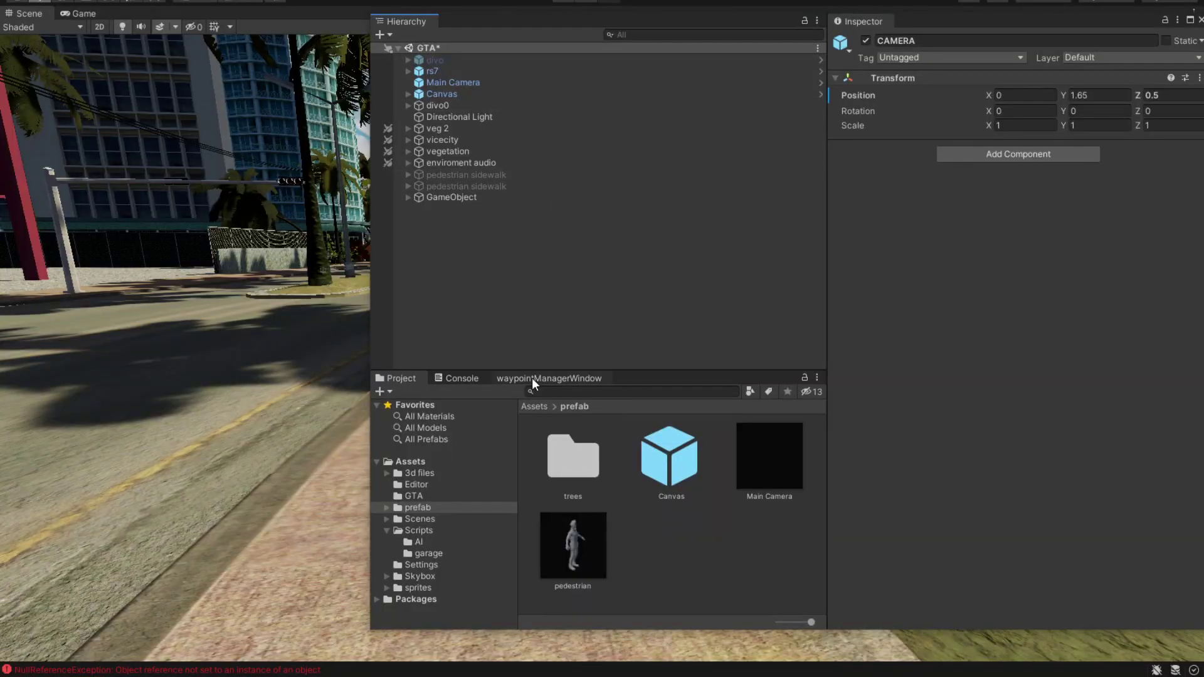
# Check the waypoint manager window and locate the waypointEditor and waypointManagerWindow scripts in the project's Editor folder.
pyautogui.click(532, 378)
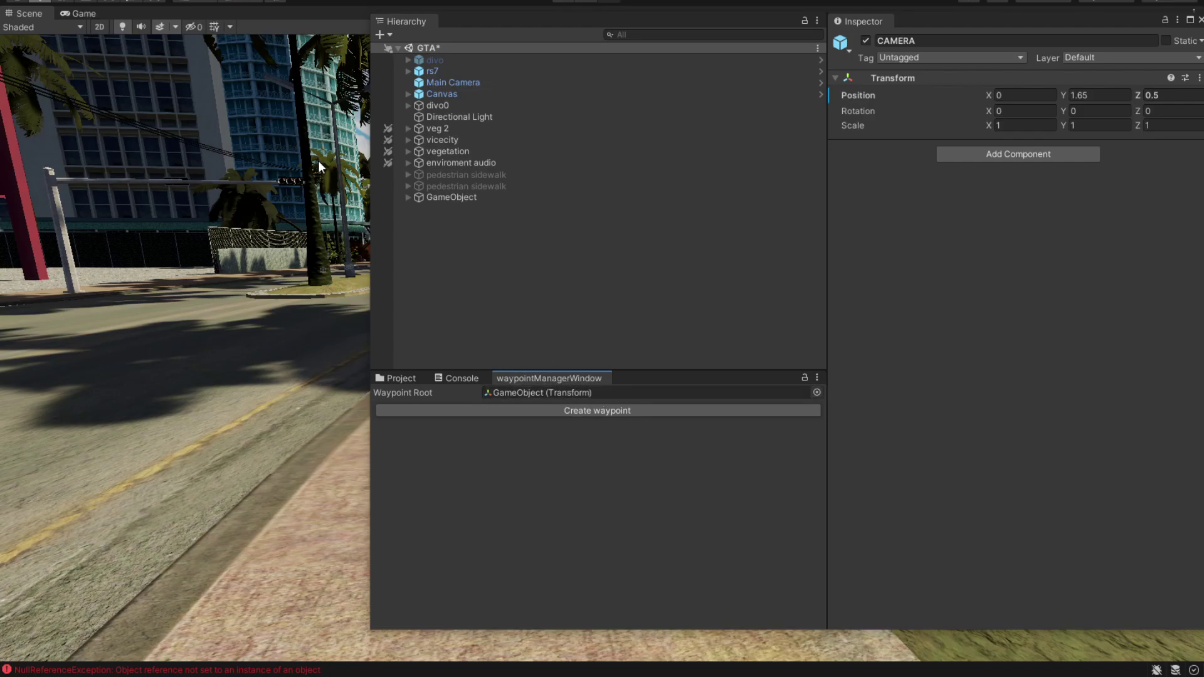
pyautogui.click(408, 378)
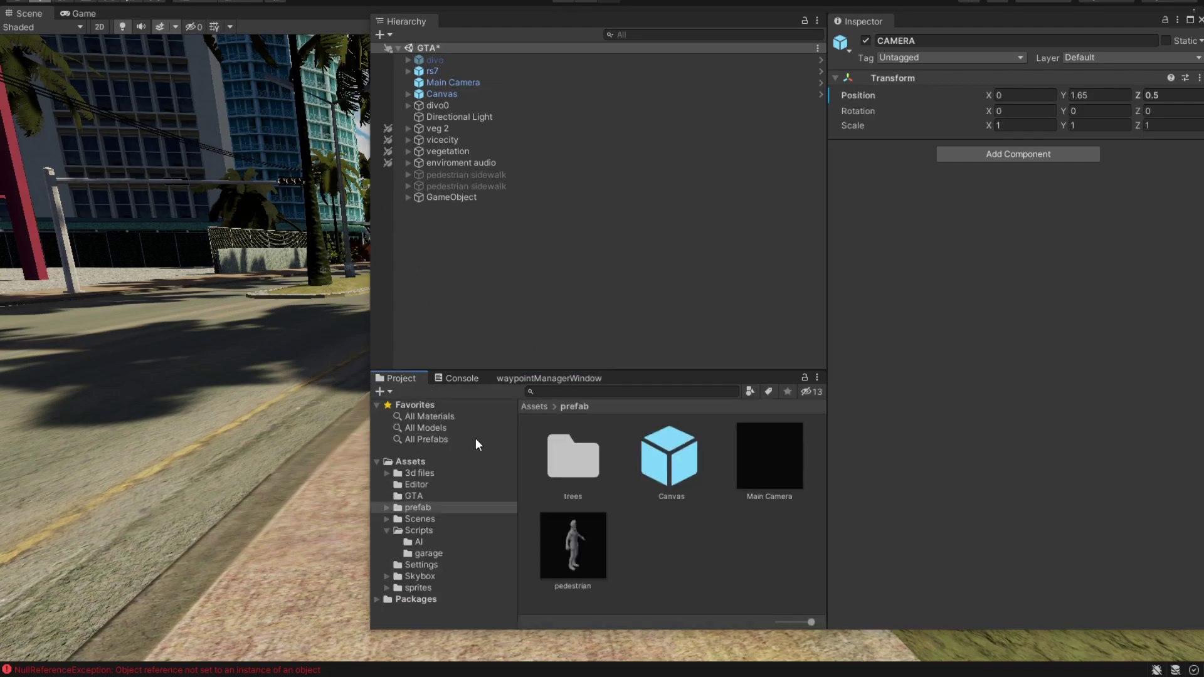
pyautogui.click(401, 484)
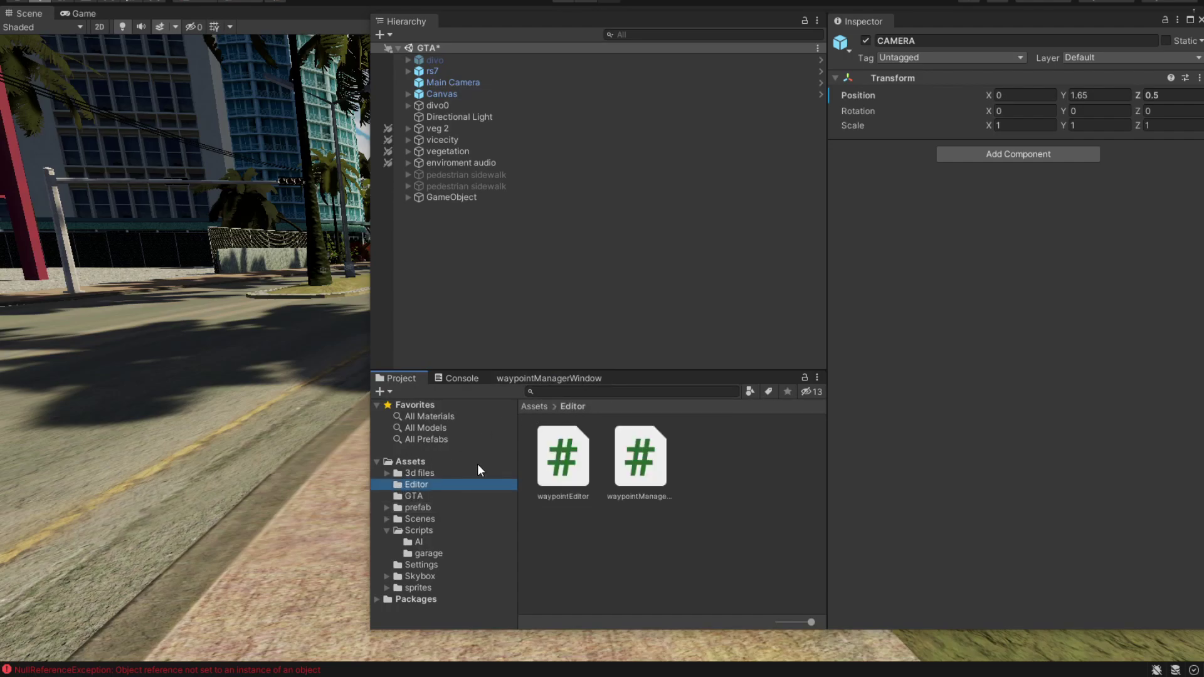
pyautogui.click(406, 462)
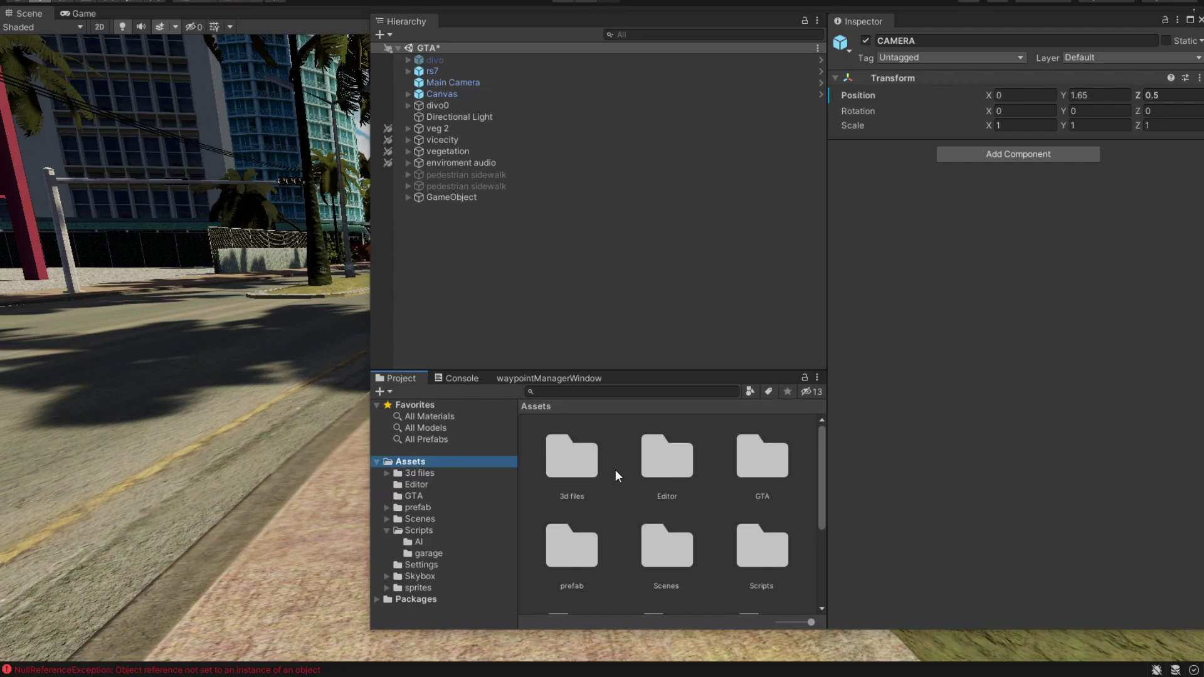
pyautogui.click(416, 484)
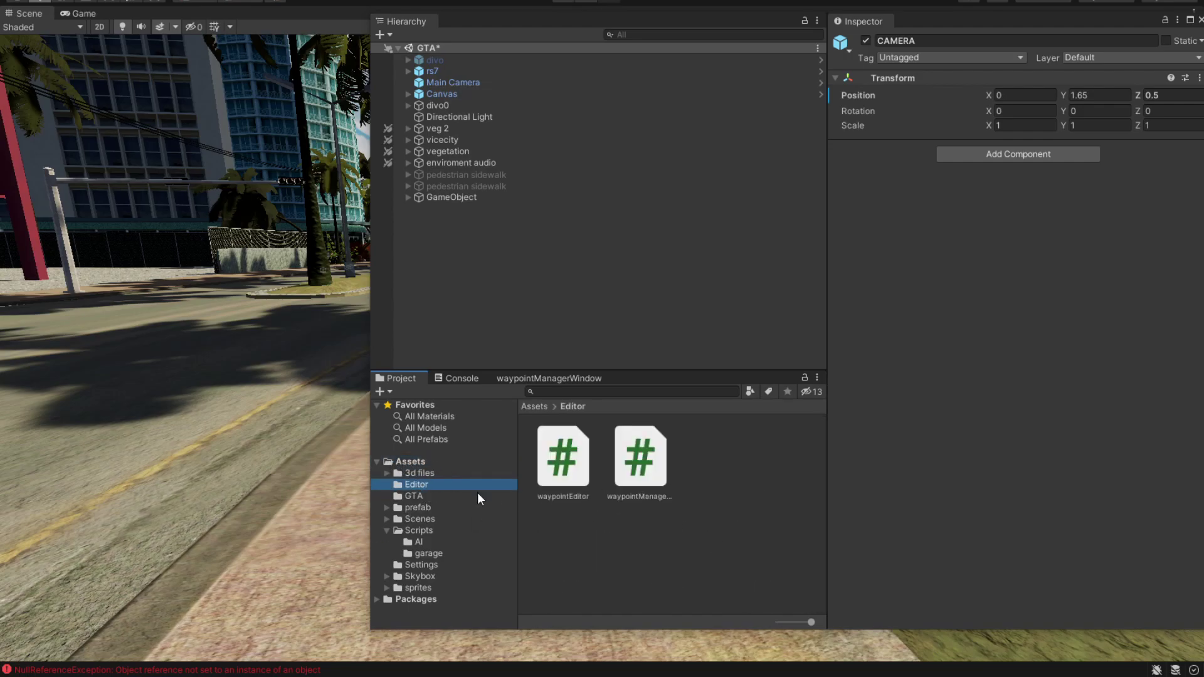
pyautogui.click(561, 461)
pyautogui.click(636, 475)
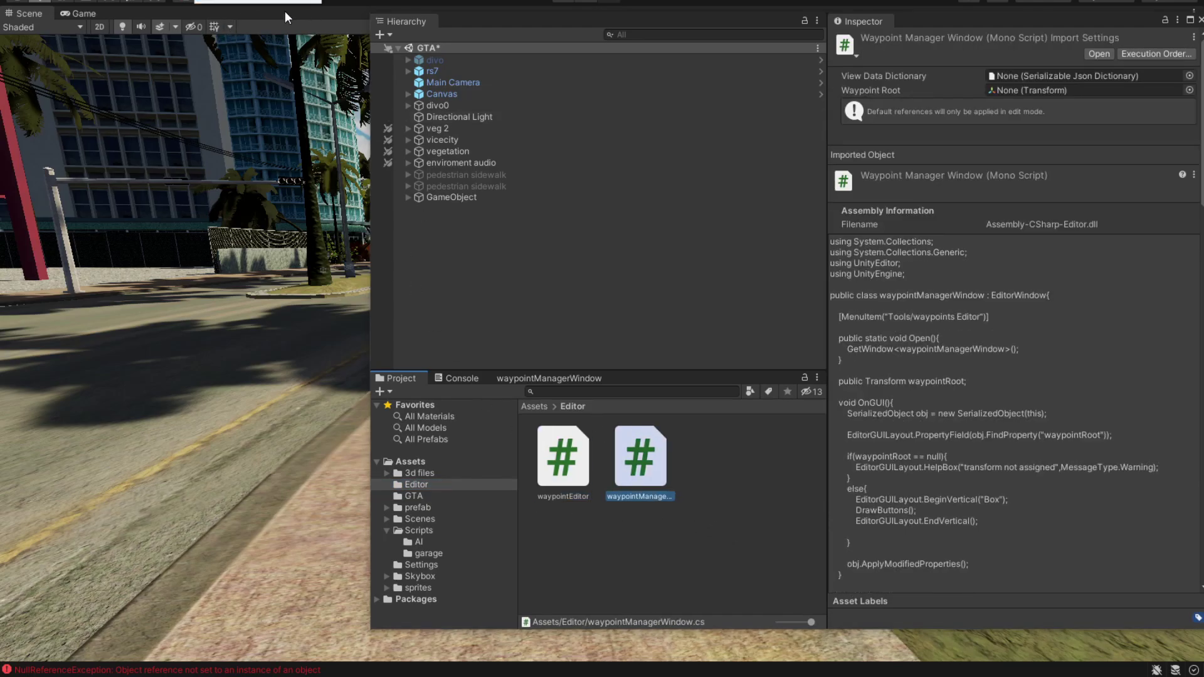
pyautogui.click(580, 464)
pyautogui.click(624, 464)
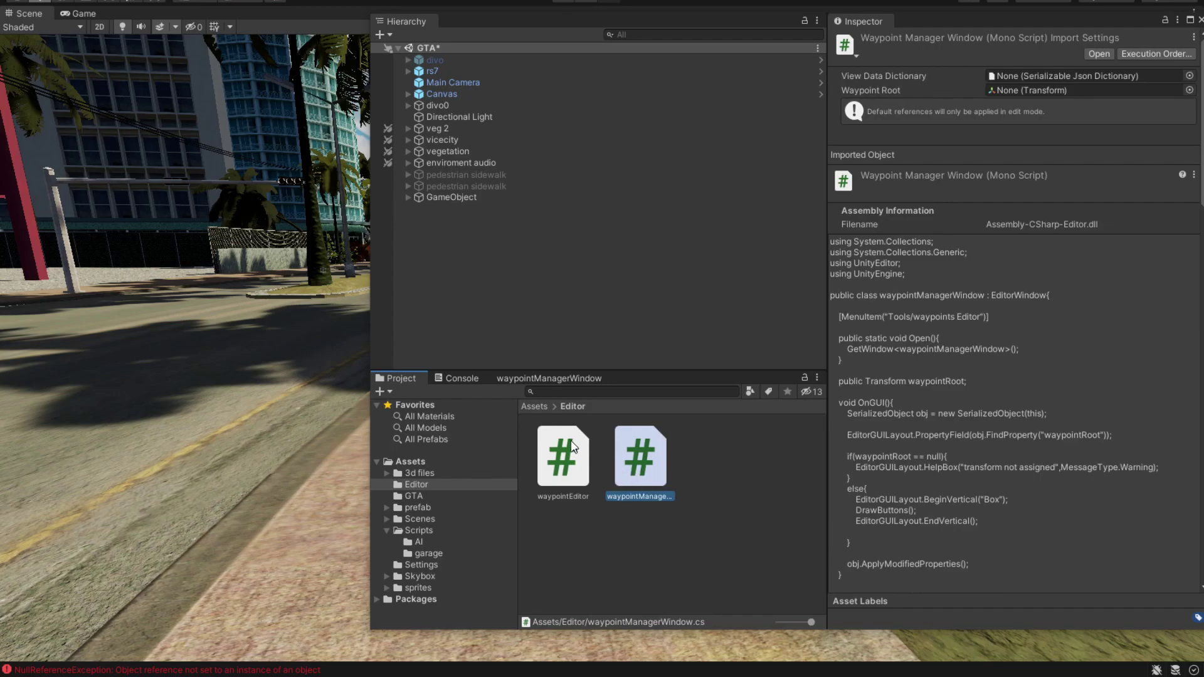
# Open the waypointEditor script in the code editor and examine its OnDrawGizmos method.
pyautogui.doubleClick(562, 461)
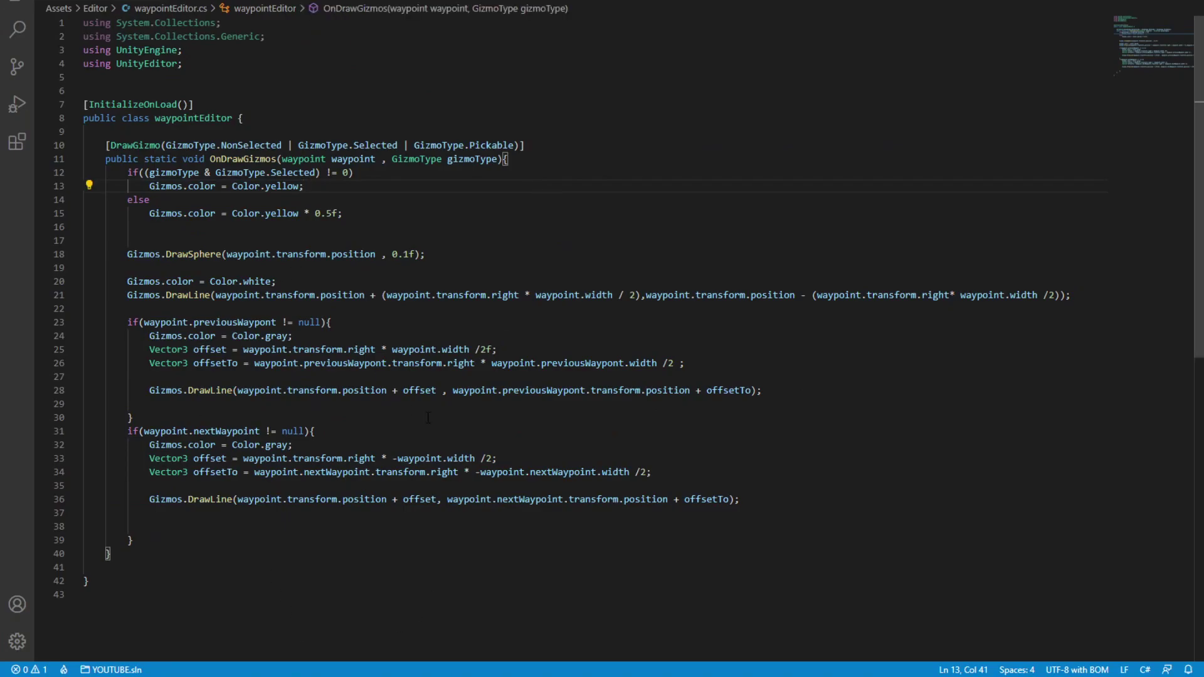
pyautogui.moveTo(428, 416); pyautogui.dragTo(84, 240)
pyautogui.doubleClick(166, 445)
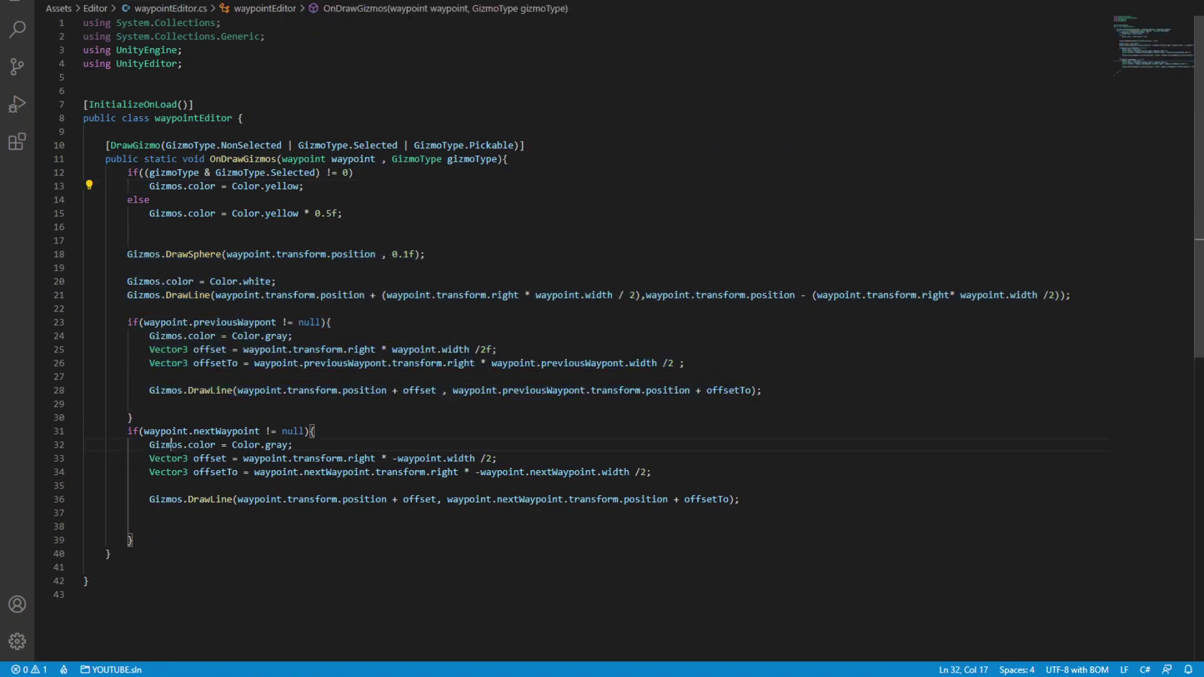
# Return to Unity, open the waypointManagerWindow script in the code editor and examine the create and remove waypoint buttons in DrawButtons.
pyautogui.hotkey('alt', 'Tab')
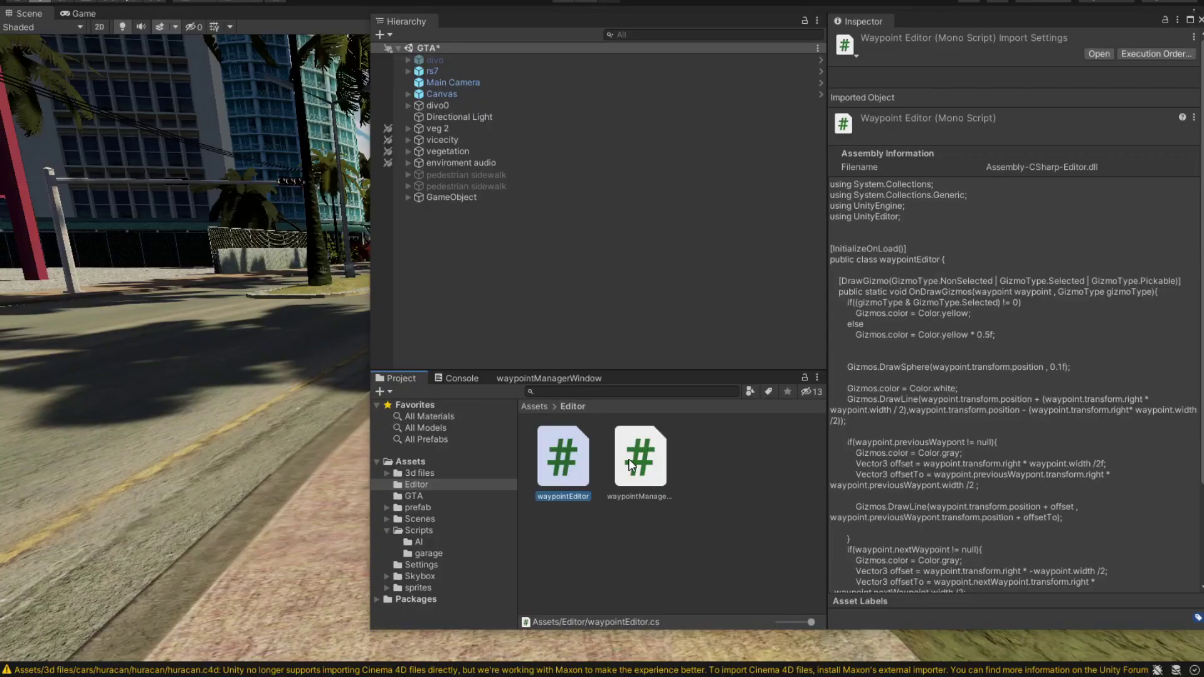
pyautogui.doubleClick(630, 457)
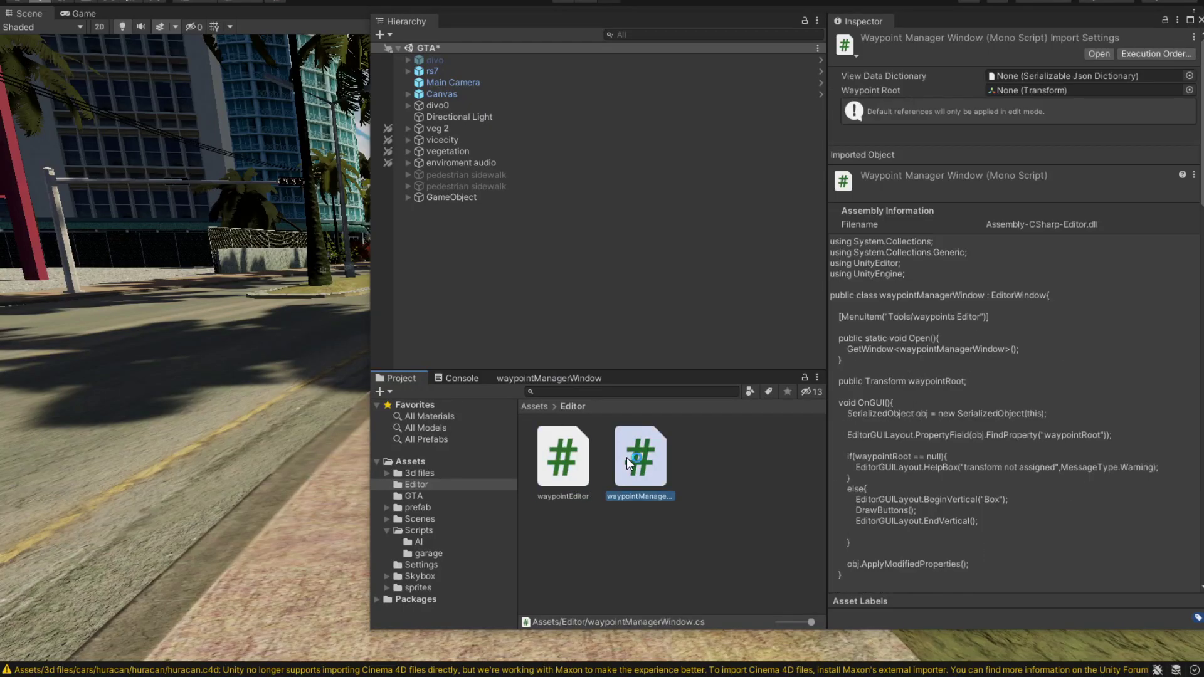
pyautogui.scroll(-4, 221, 307)
pyautogui.scroll(-3, 325, 320)
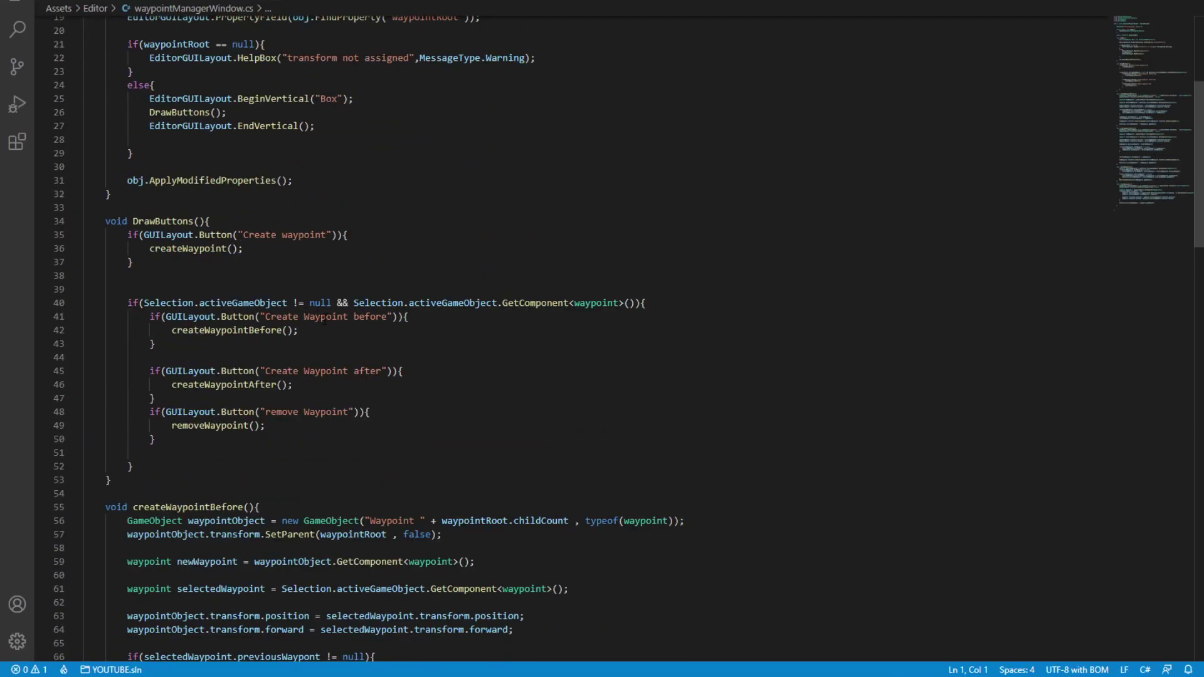
pyautogui.moveTo(266, 317); pyautogui.dragTo(405, 318)
pyautogui.moveTo(281, 371); pyautogui.dragTo(353, 370)
pyautogui.click(355, 412)
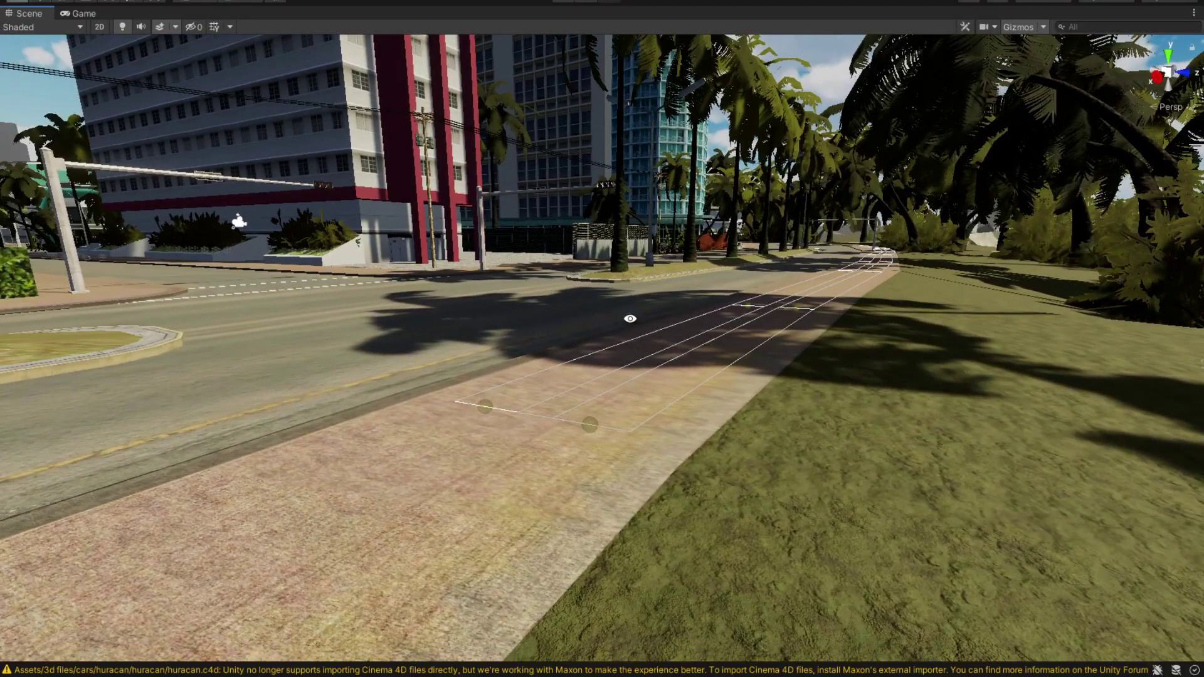
# Switch back to Unity and look along the sidewalk's waypoint path in the scene.
pyautogui.moveTo(629, 317); pyautogui.dragTo(483, 328, button='right')
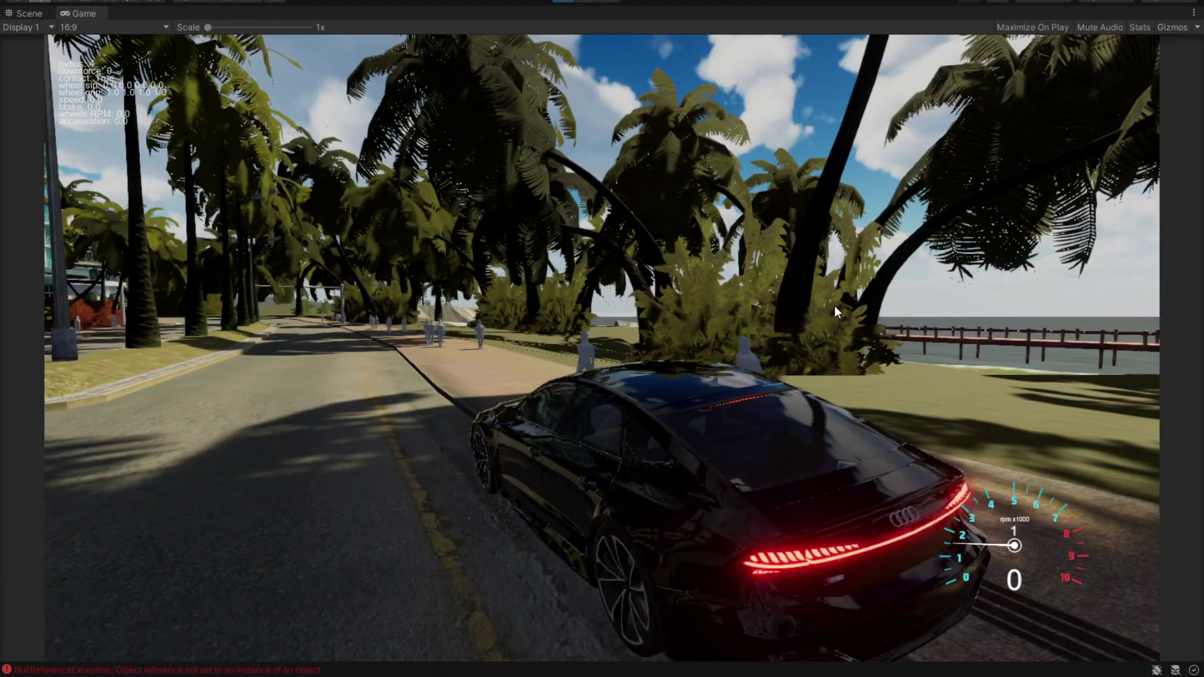